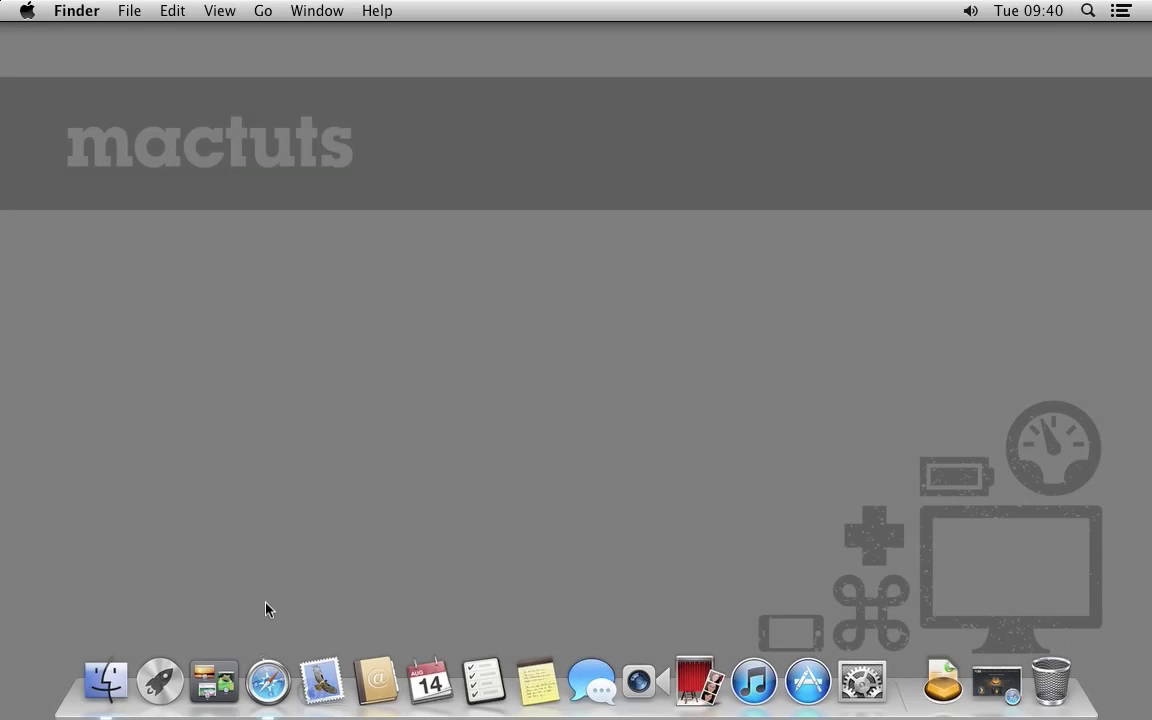
# Switch to Safari, go to the Download Plex for Mac page on the Plex website, and quit the browser.
pyautogui.click(267, 681)
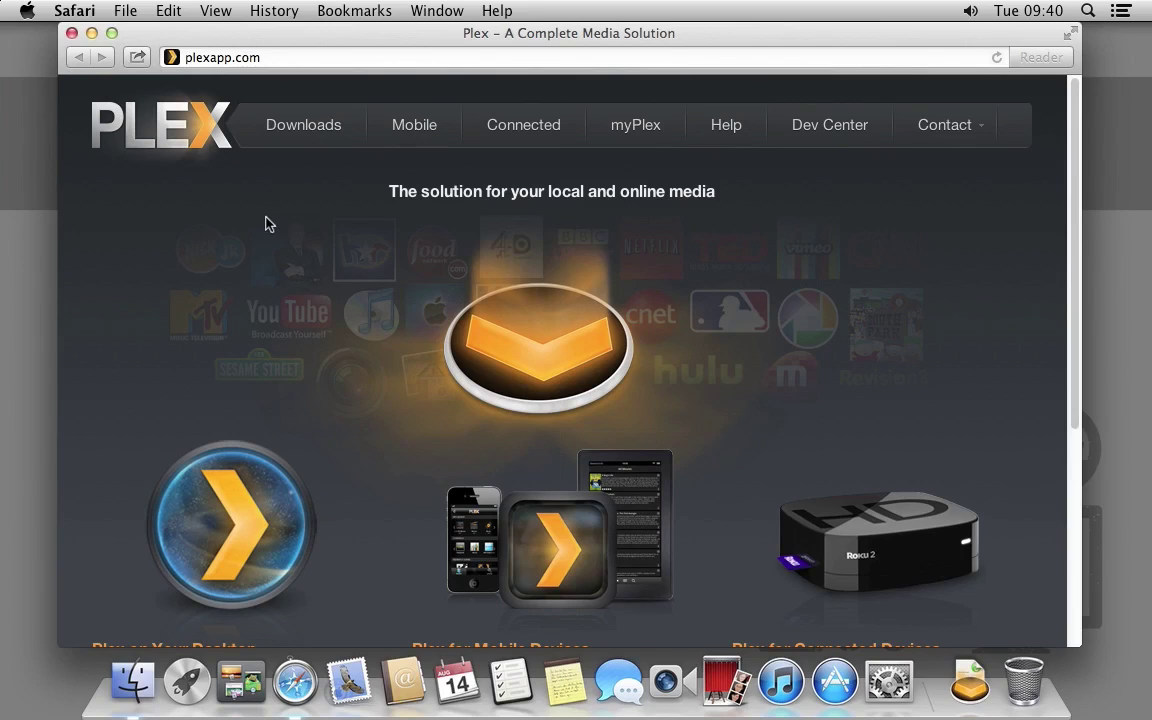
pyautogui.click(298, 141)
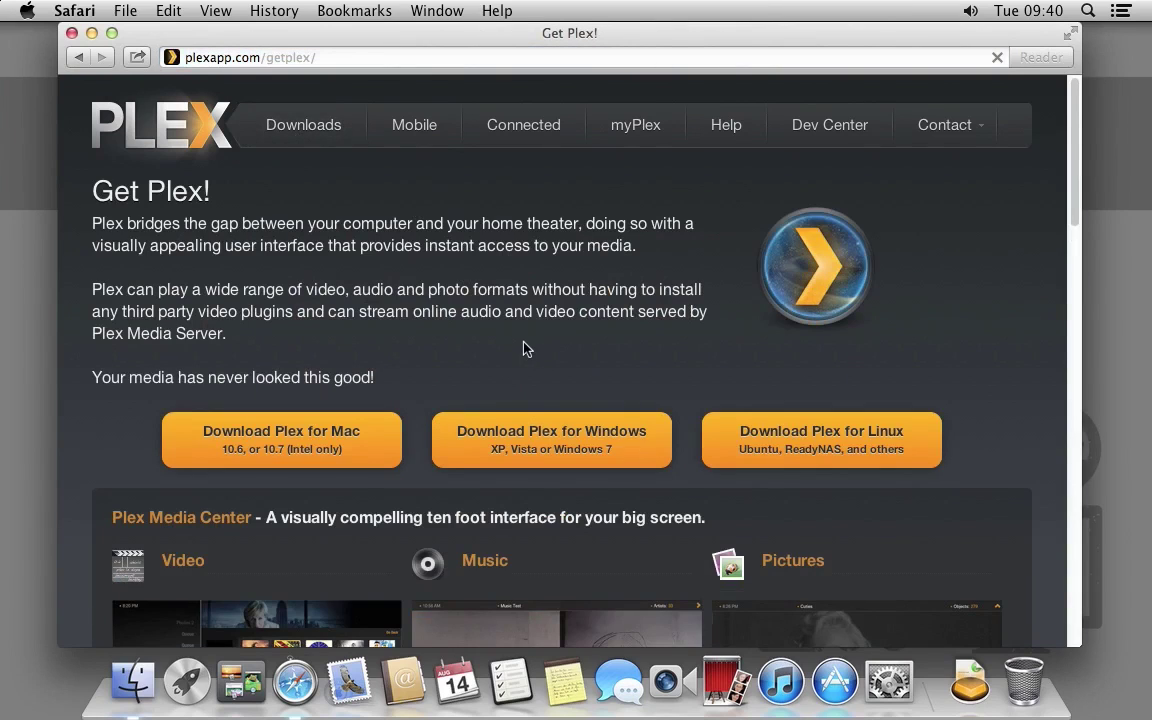
pyautogui.click(389, 464)
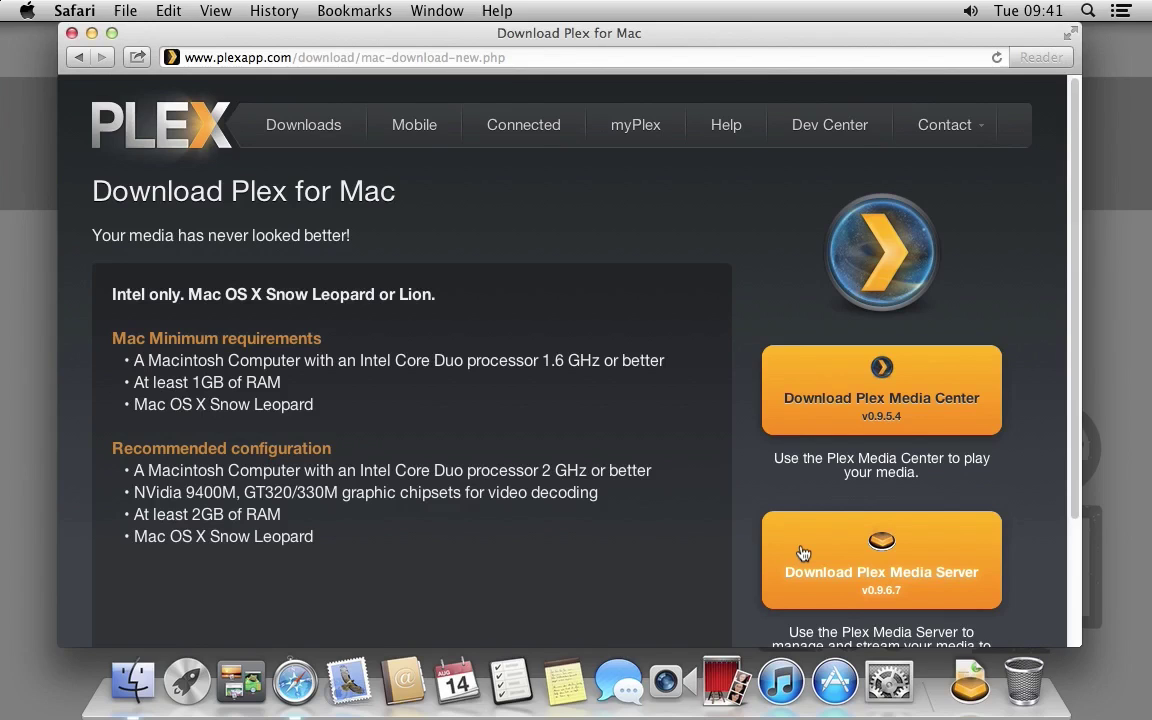
pyautogui.press('super+q')
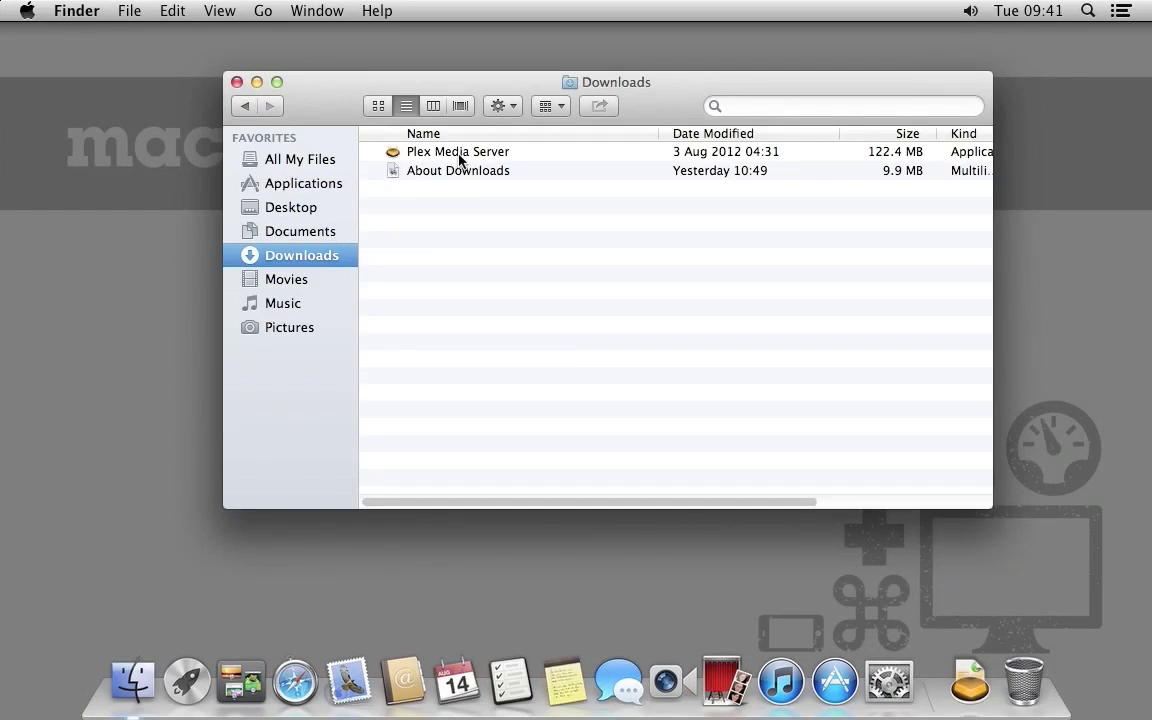
# Move Plex Media Server from Downloads to the Applications folder and launch it from there, closing the Finder window.
pyautogui.moveTo(459, 158); pyautogui.dragTo(313, 192)
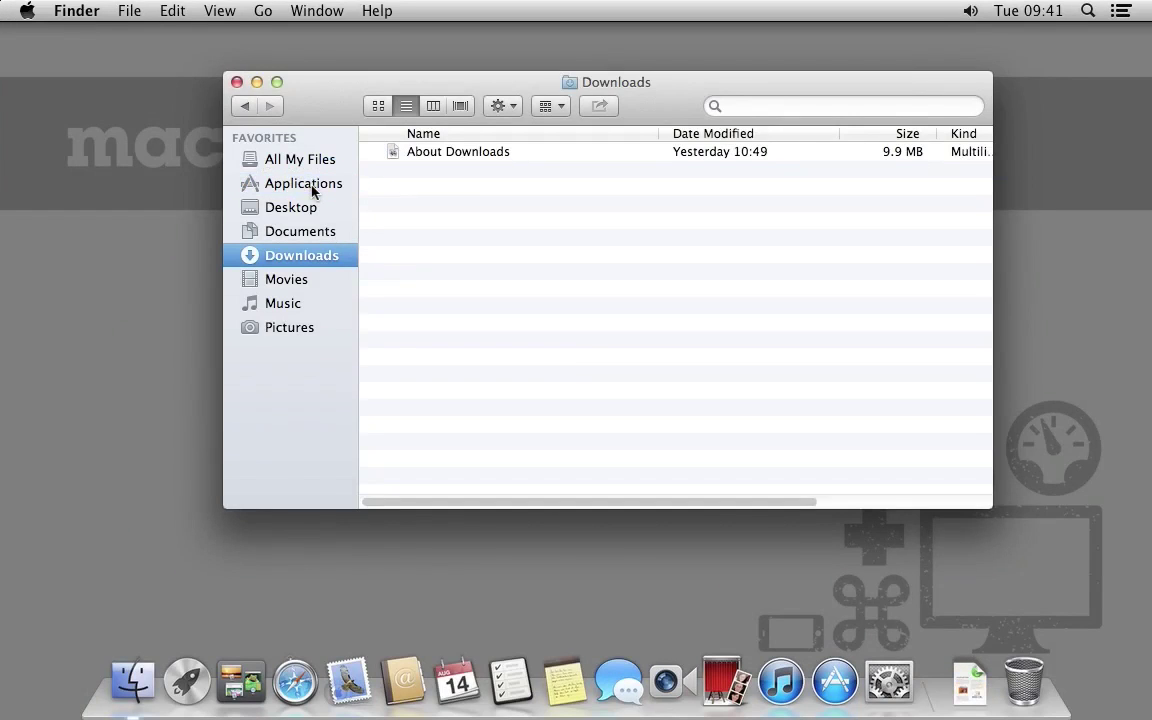
pyautogui.click(313, 192)
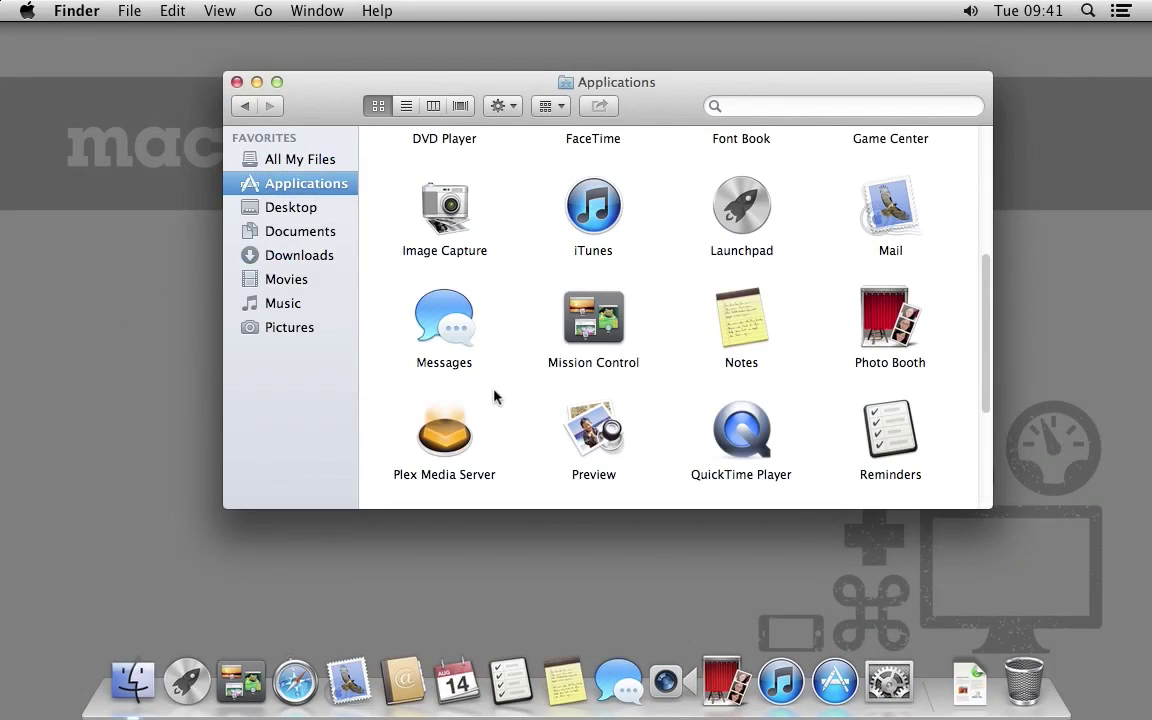
pyautogui.click(441, 436)
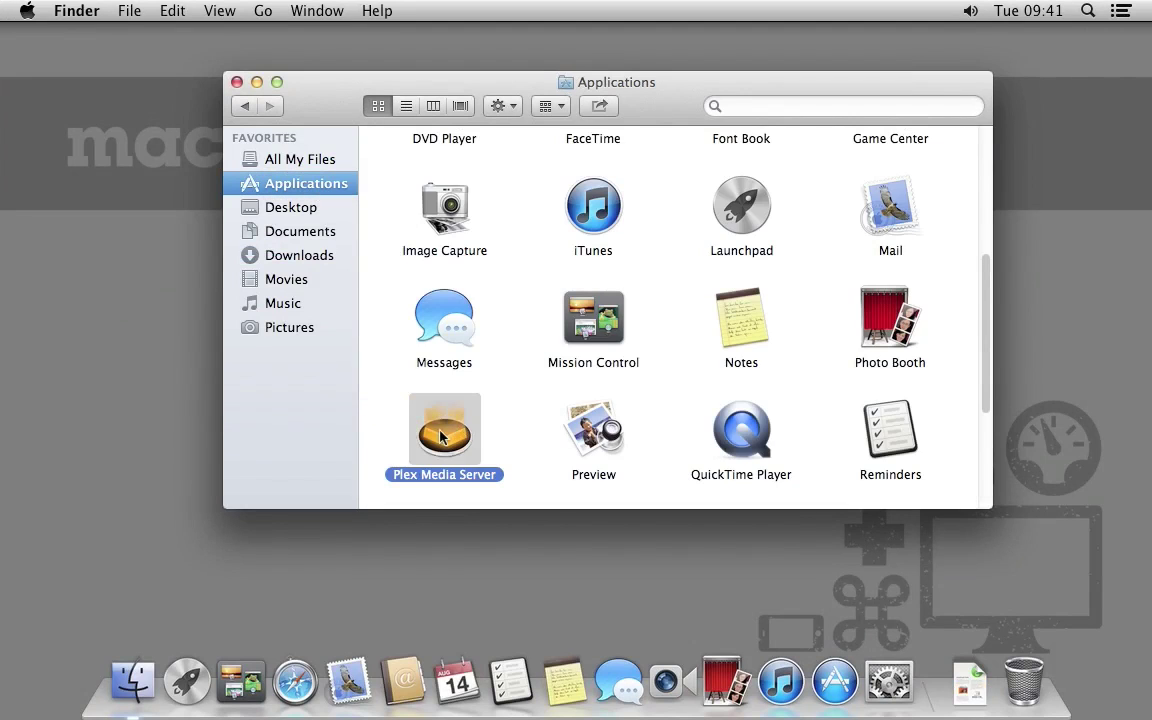
pyautogui.doubleClick(441, 436)
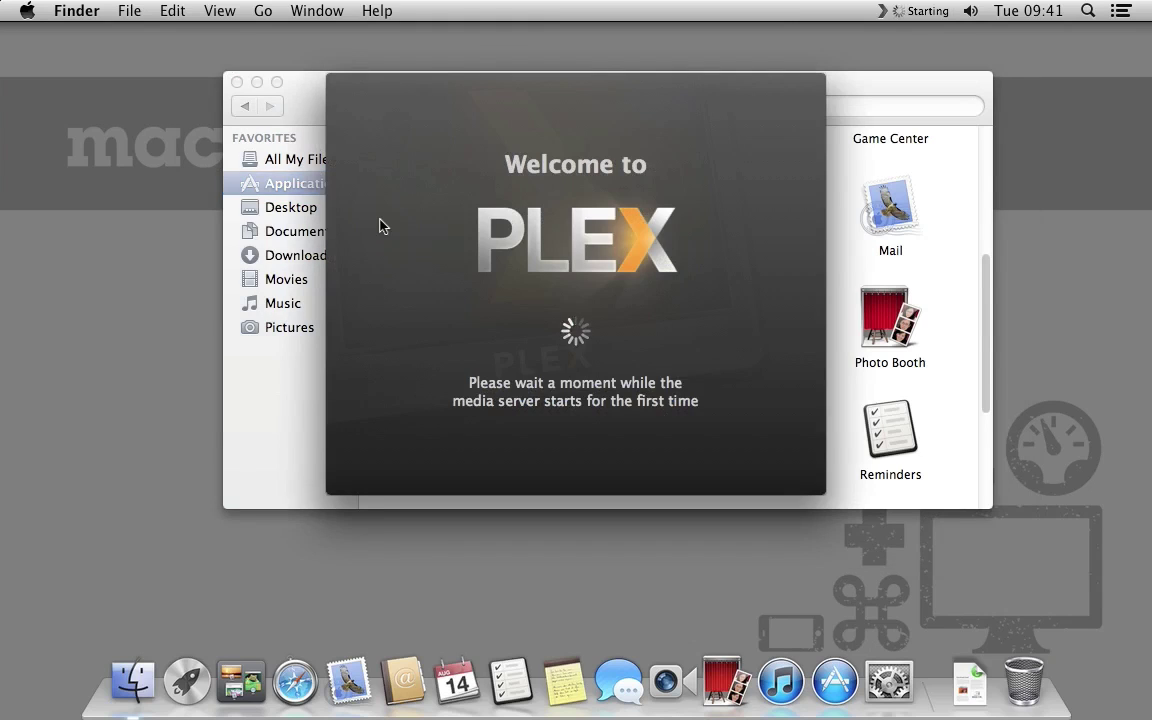
pyautogui.click(237, 82)
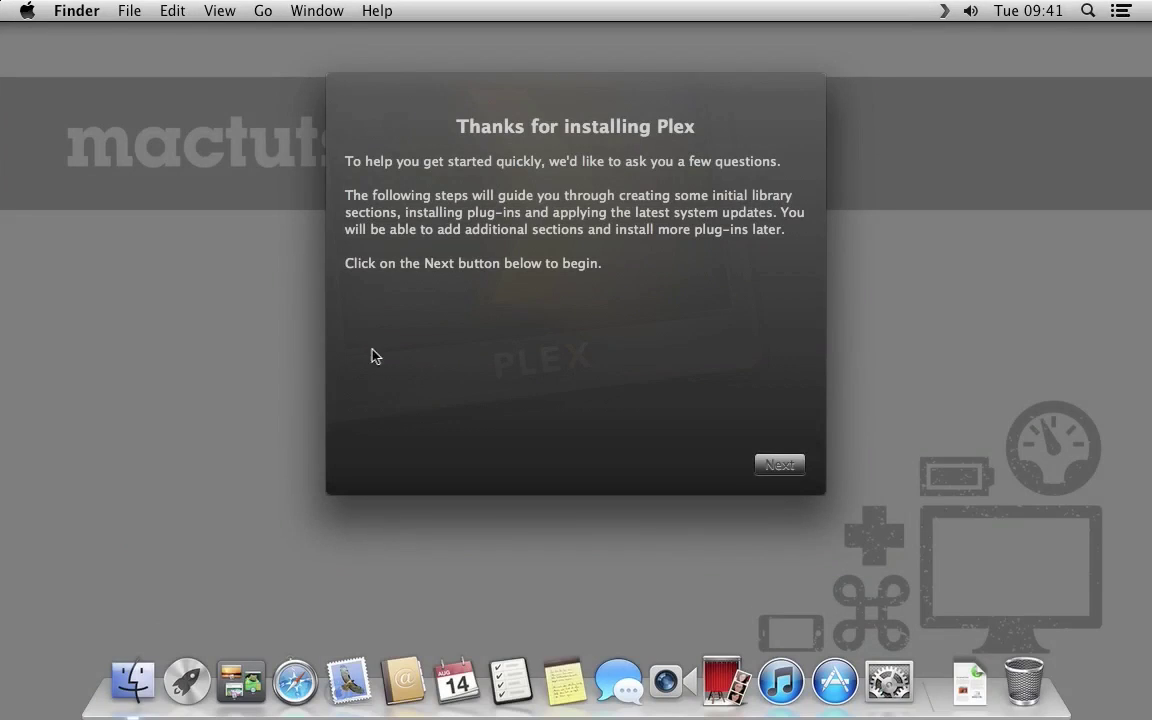
# Begin the Plex setup assistant and agree to the End User License Agreement.
pyautogui.click(798, 468)
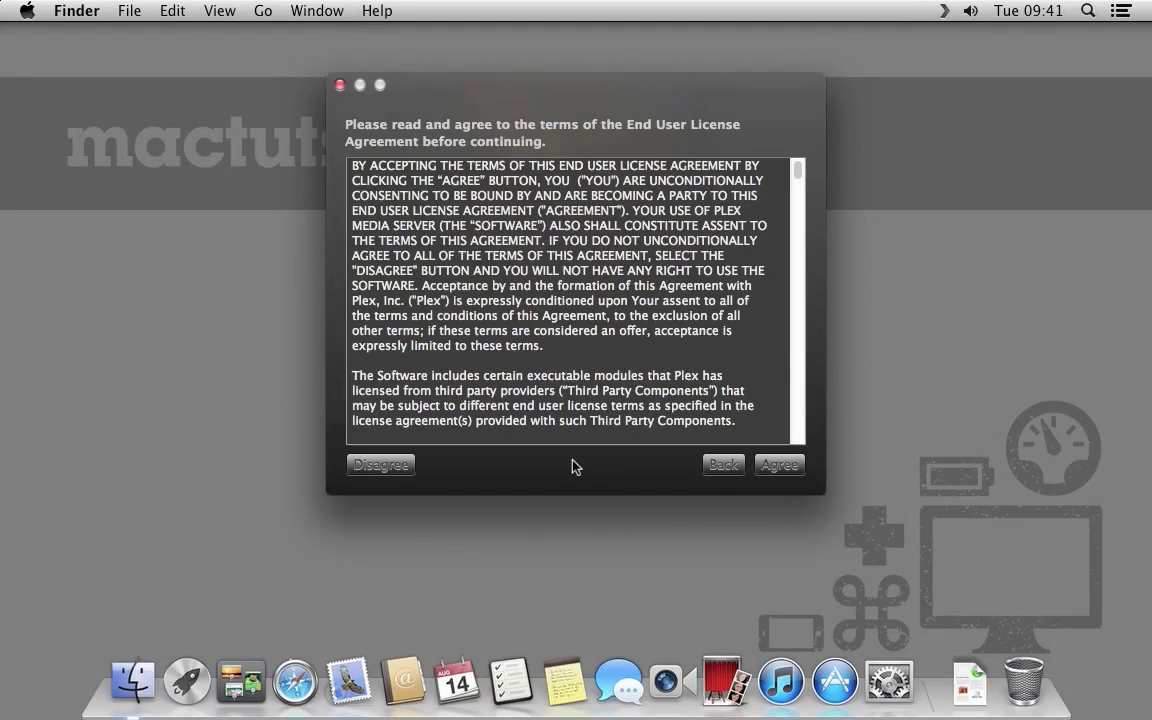
pyautogui.scroll(-1, 652, 338)
pyautogui.scroll(-5, 652, 338)
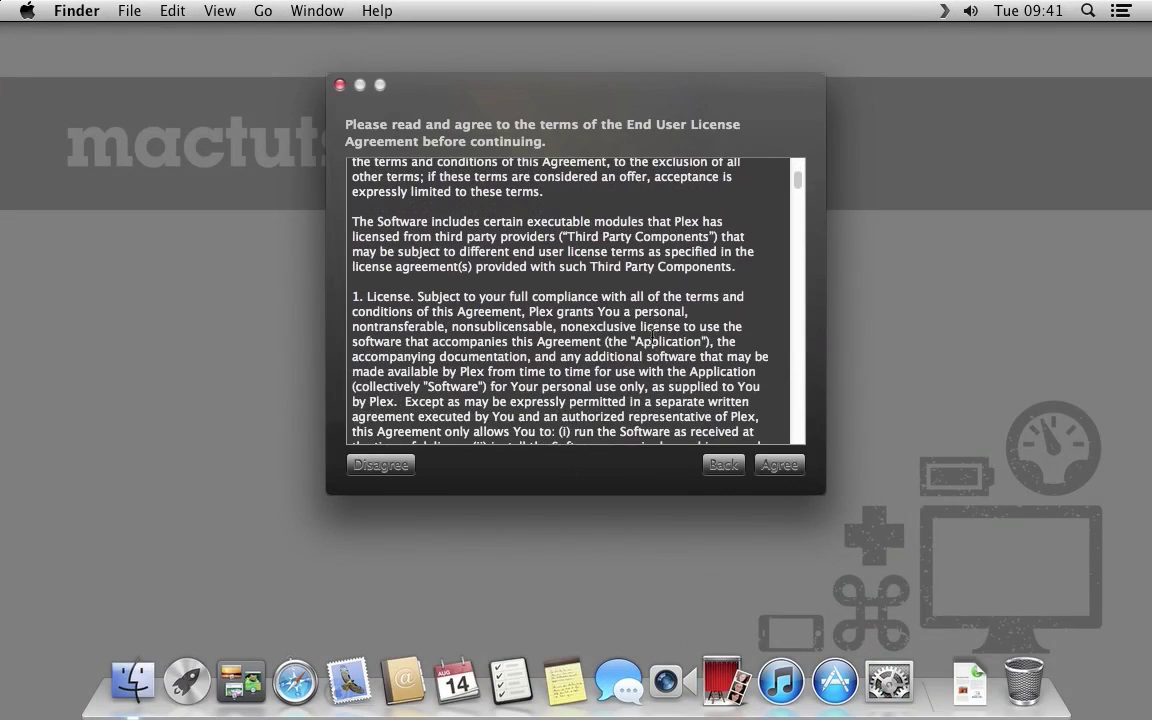
pyautogui.click(775, 470)
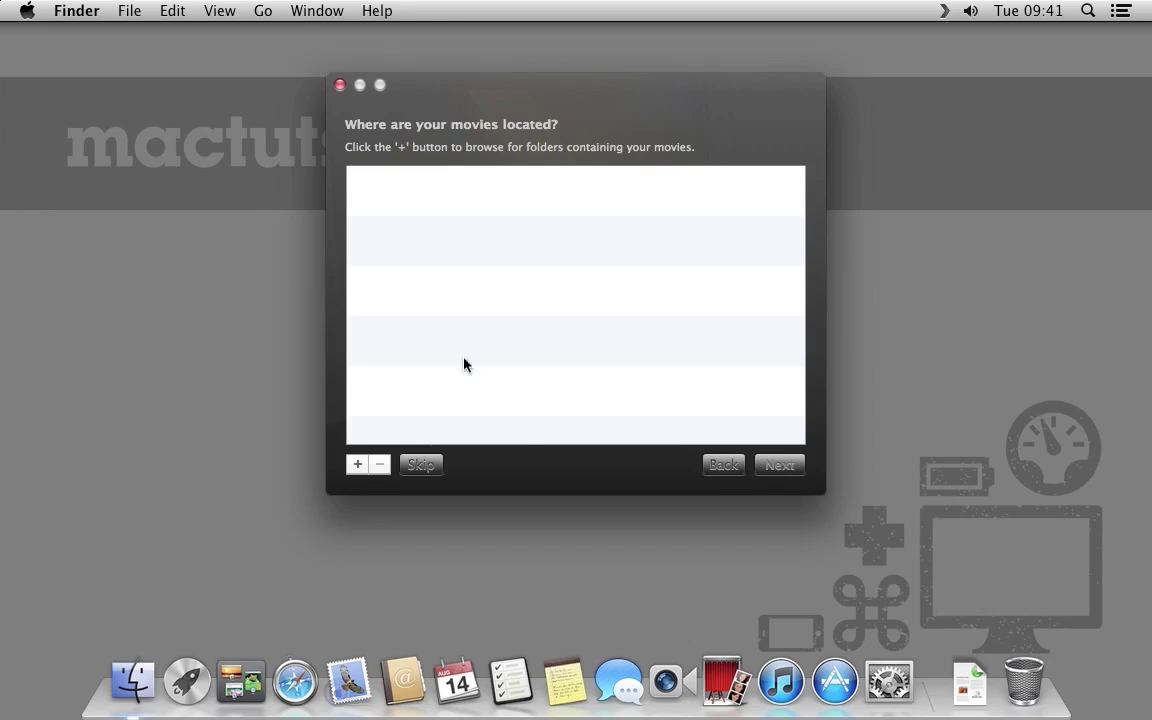
# Add the home Movies folder as the movie location and continue the setup.
pyautogui.click(358, 466)
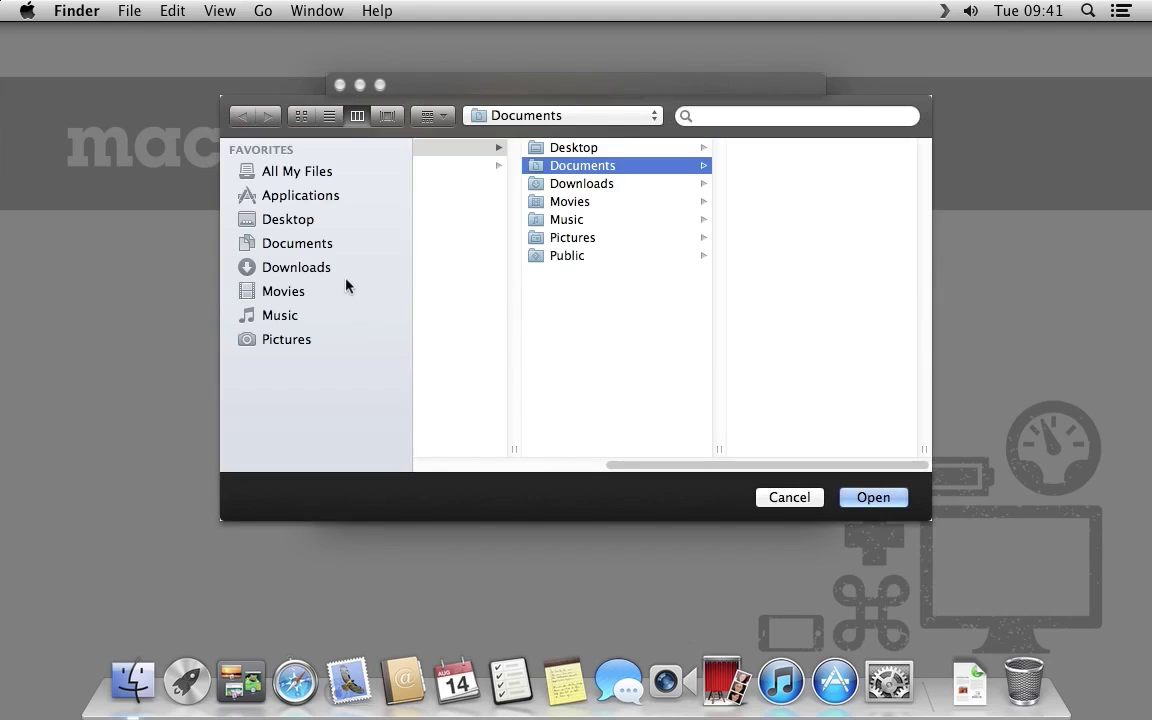
pyautogui.click(320, 296)
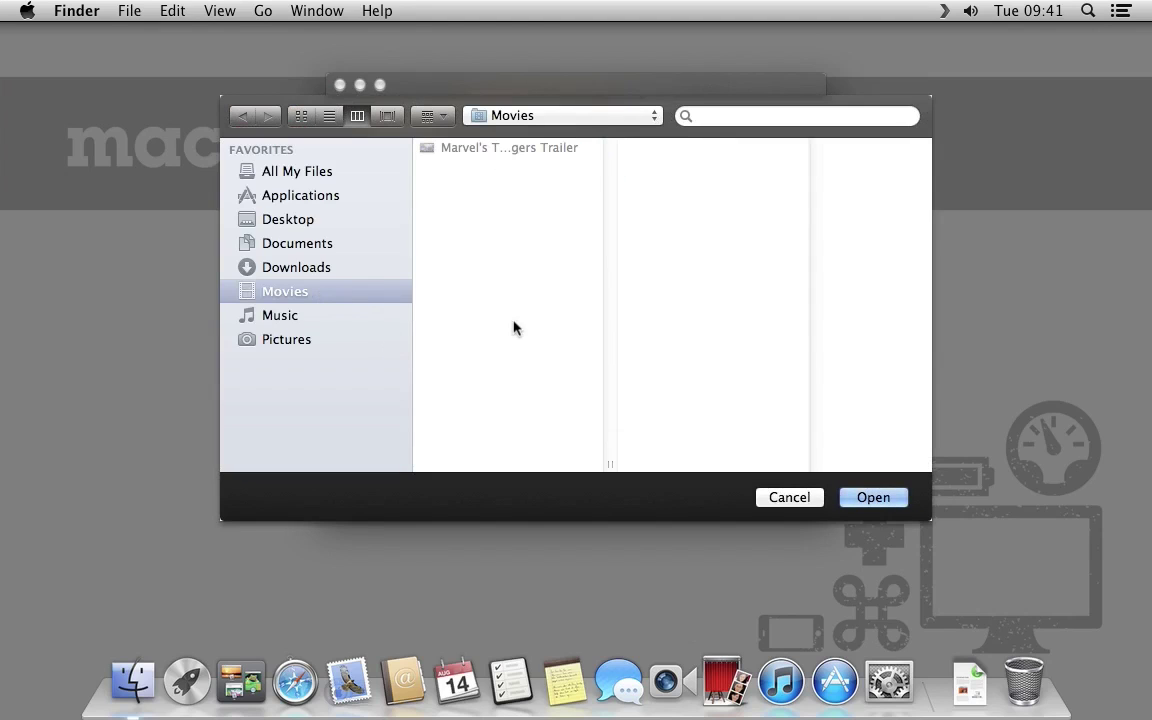
pyautogui.click(852, 497)
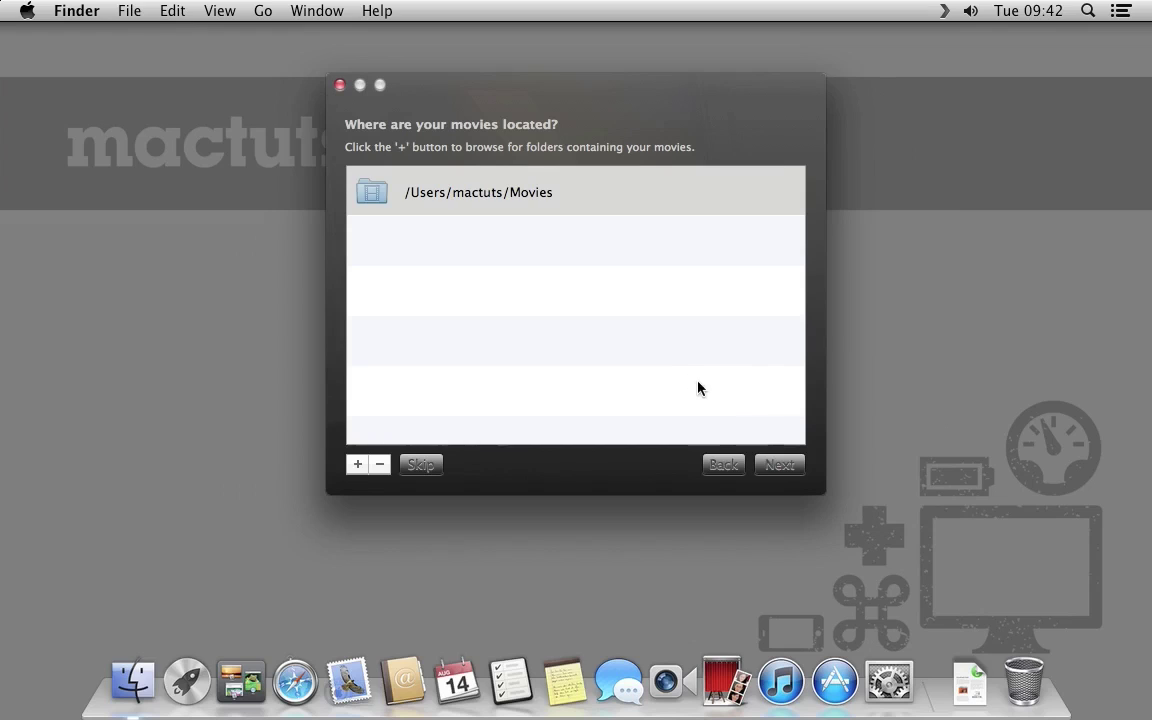
pyautogui.click(790, 468)
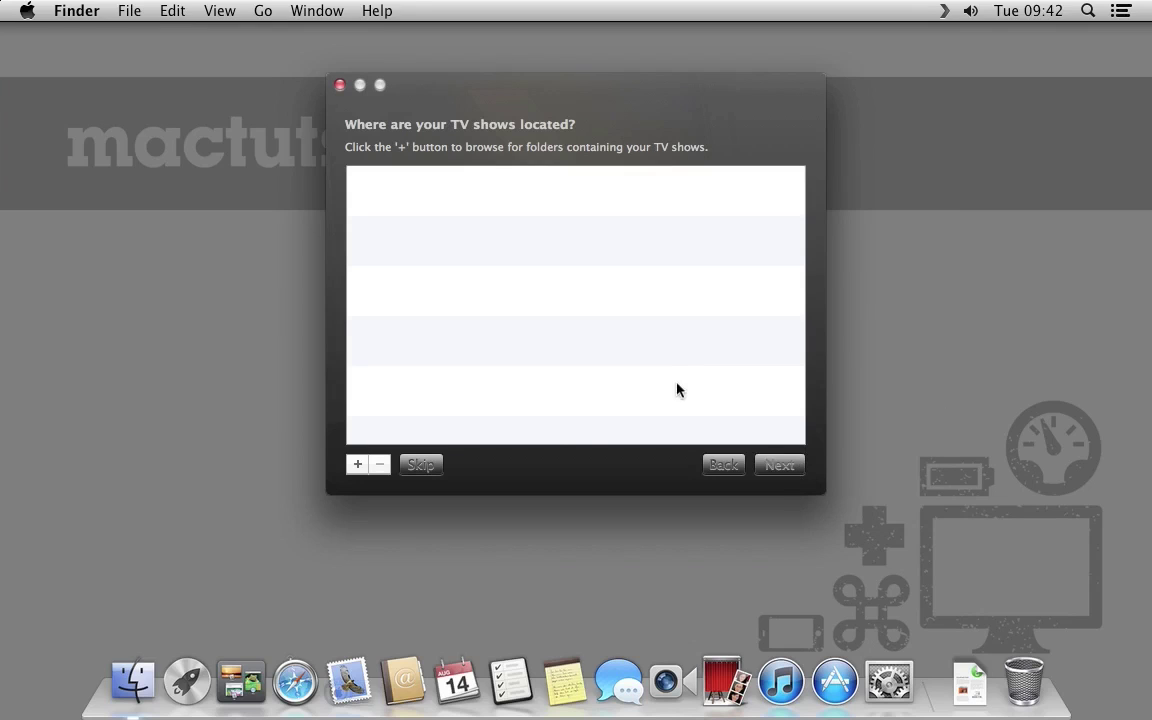
# Skip the TV show and music folders and finish the setup assistant without plug-ins, Soundflower or an announcement e-mail.
pyautogui.click(434, 469)
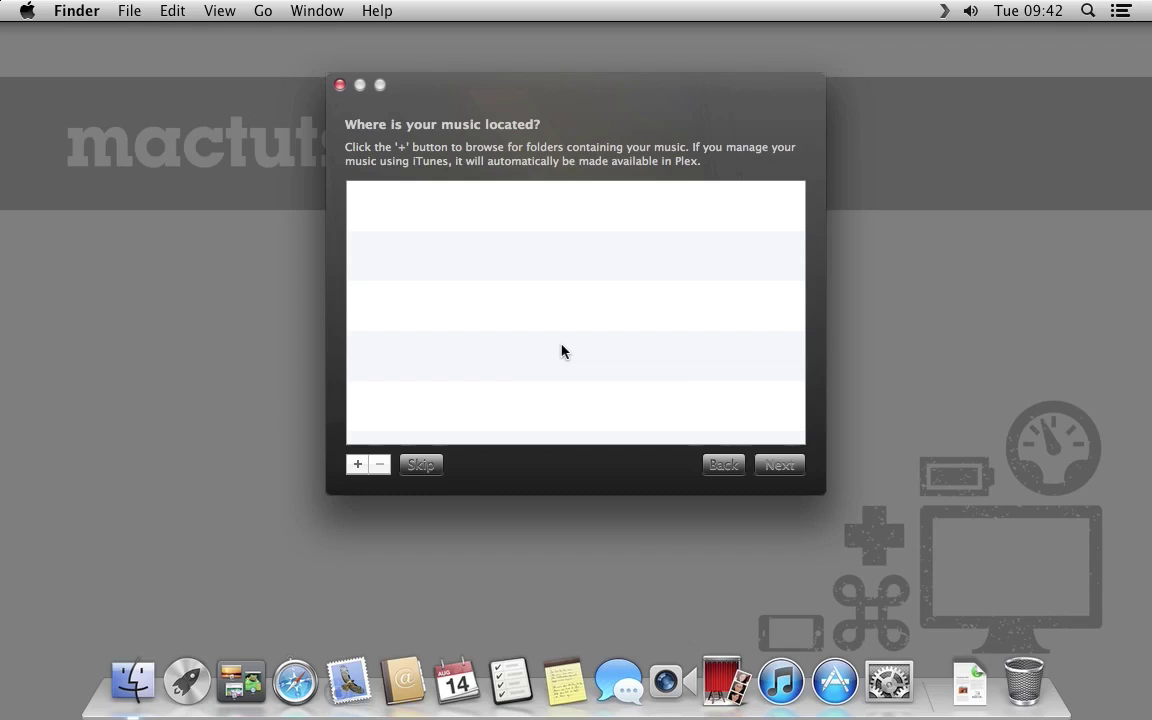
pyautogui.click(429, 466)
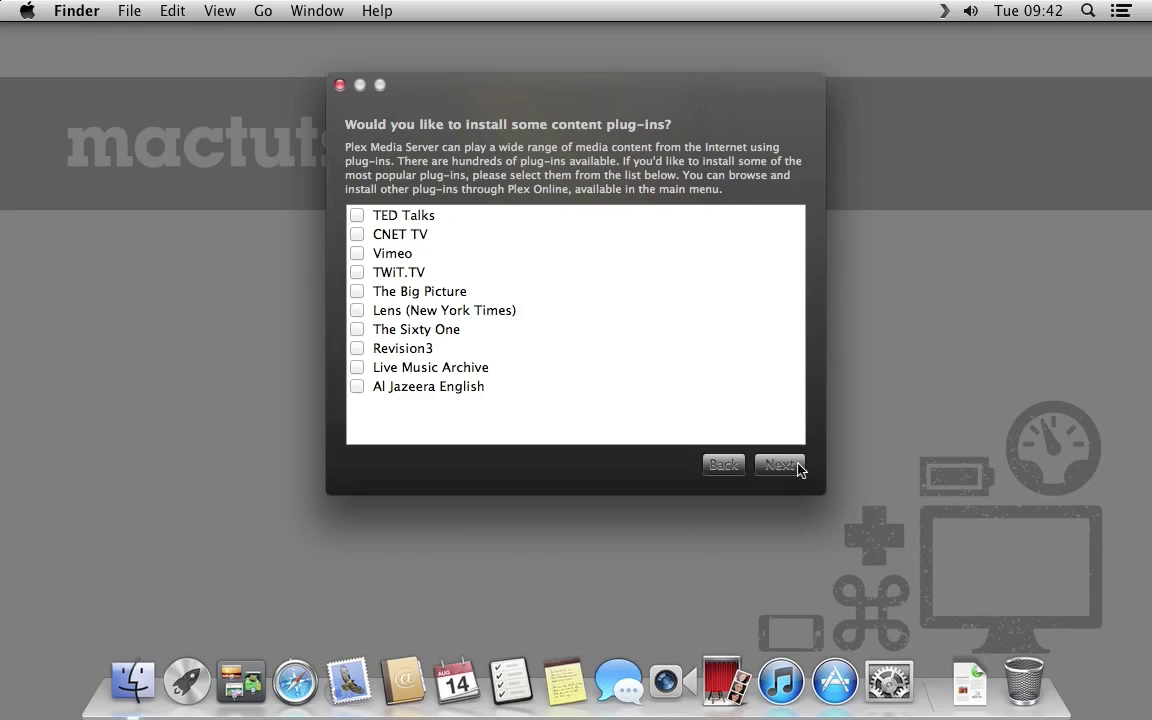
pyautogui.click(818, 479)
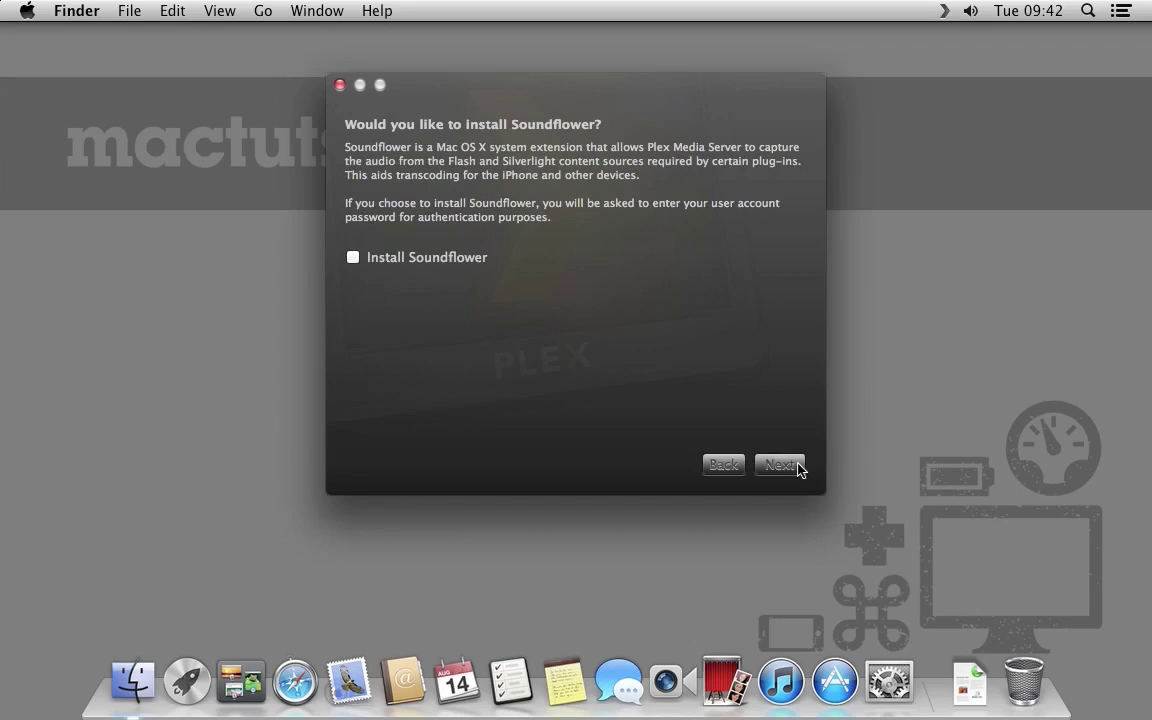
pyautogui.click(779, 465)
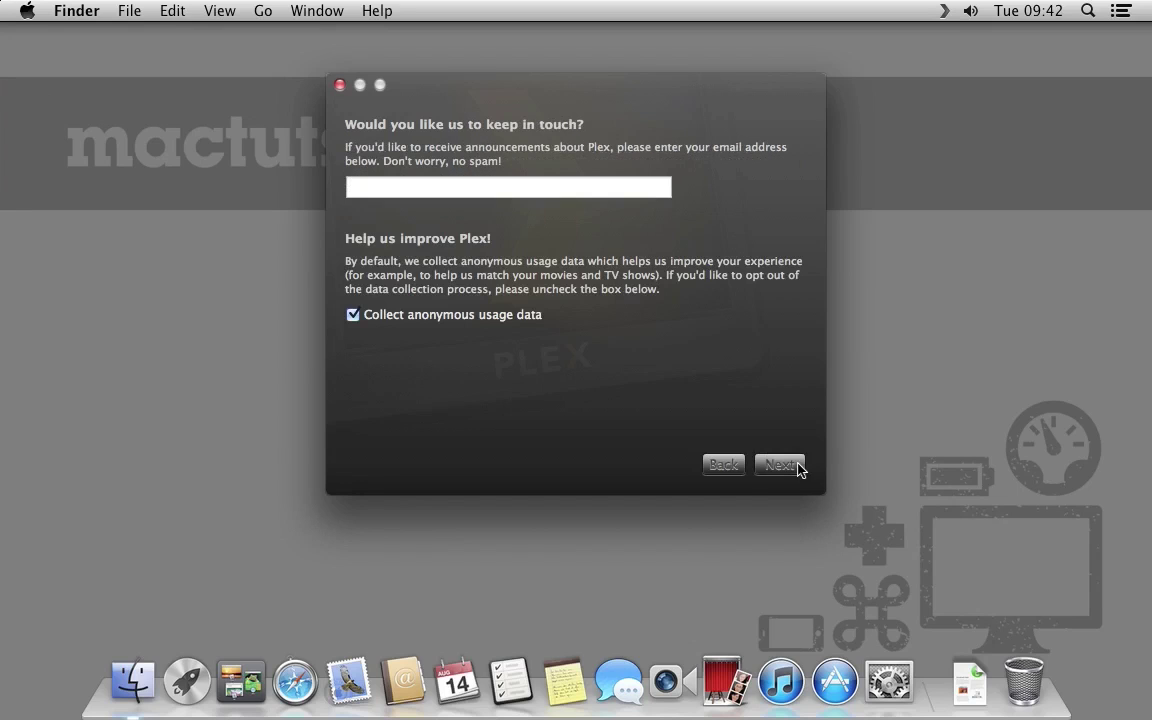
pyautogui.click(781, 465)
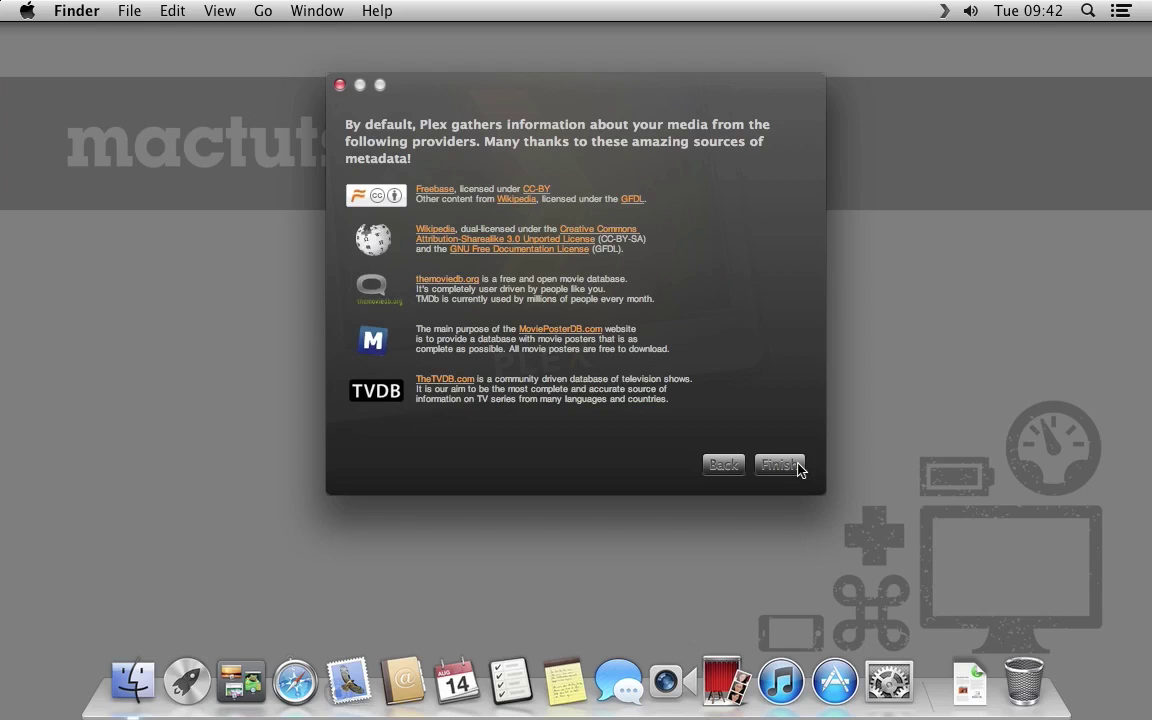
pyautogui.click(797, 466)
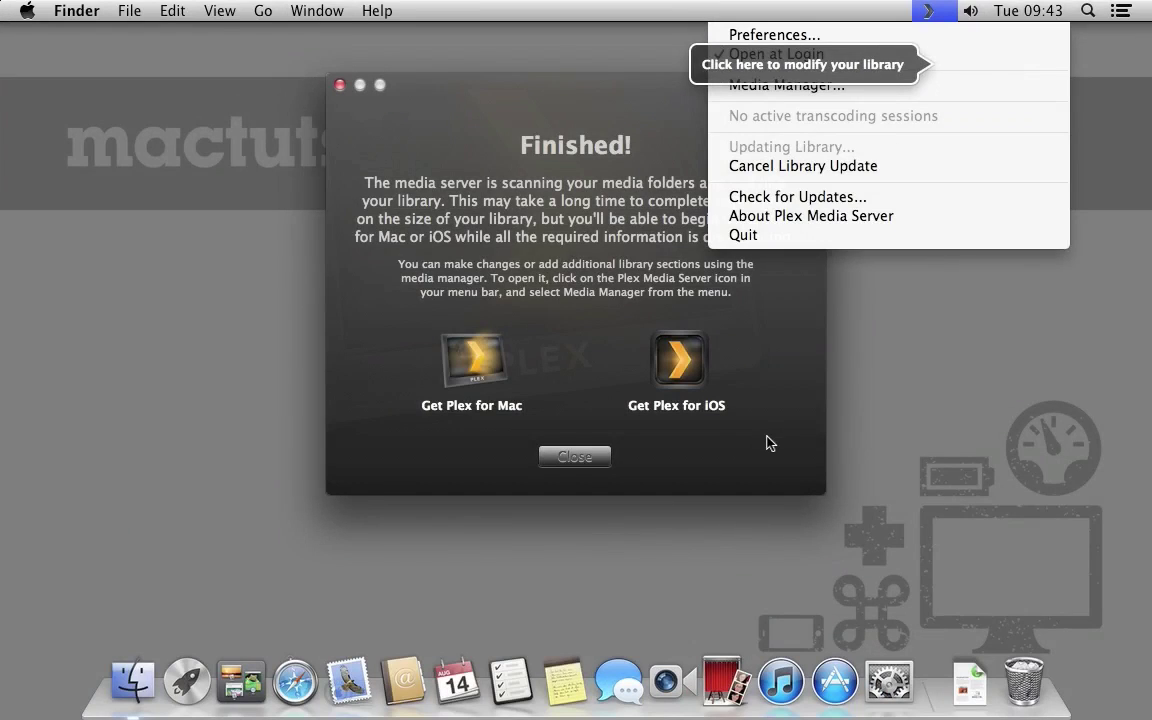
pyautogui.click(554, 236)
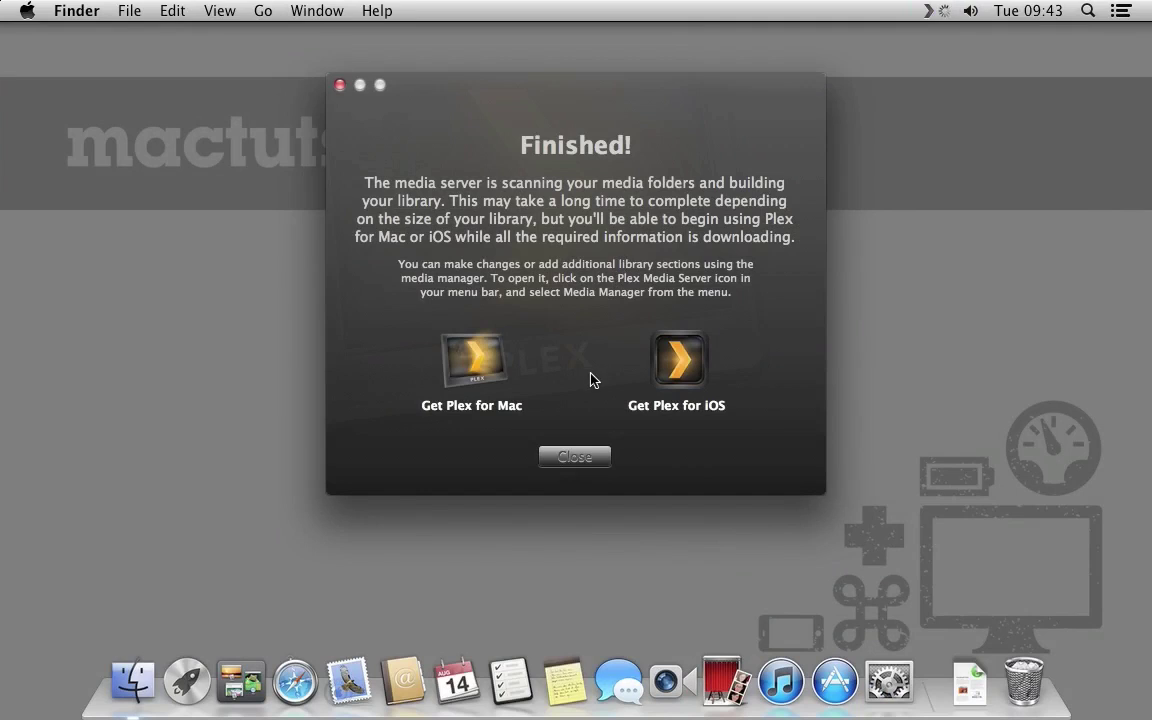
pyautogui.click(575, 457)
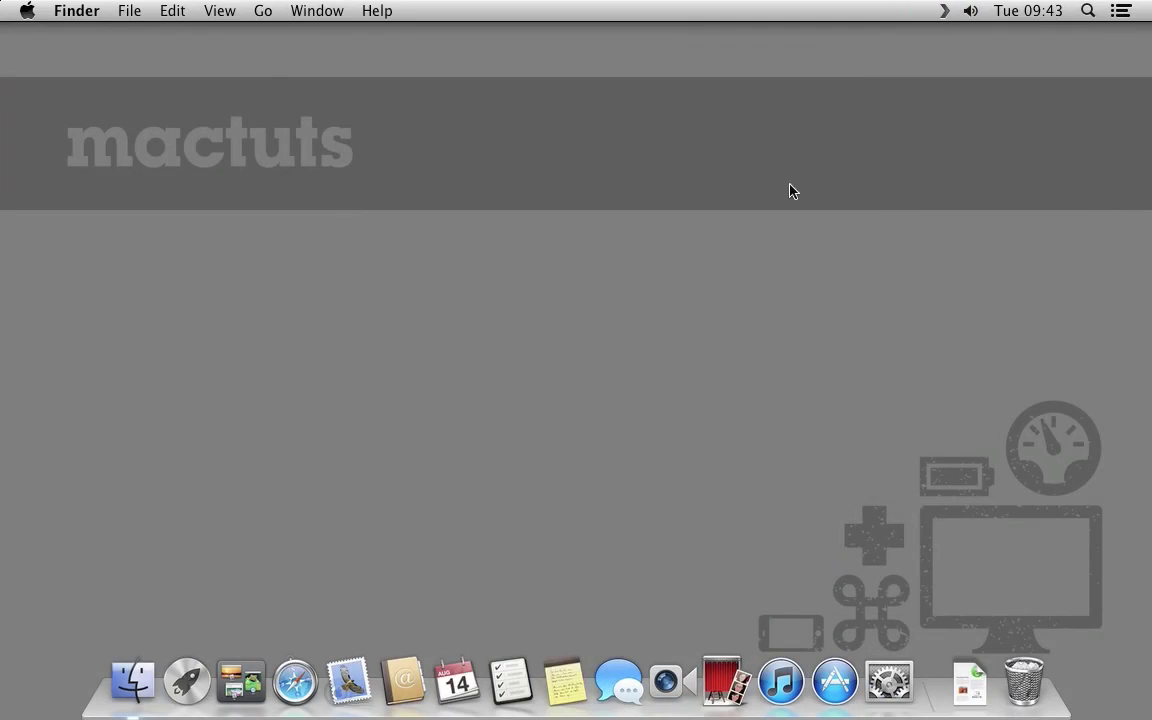
# Open the Plex Media Manager to view the Movies section, moving its window to the screen's upper-left corner.
pyautogui.click(943, 11)
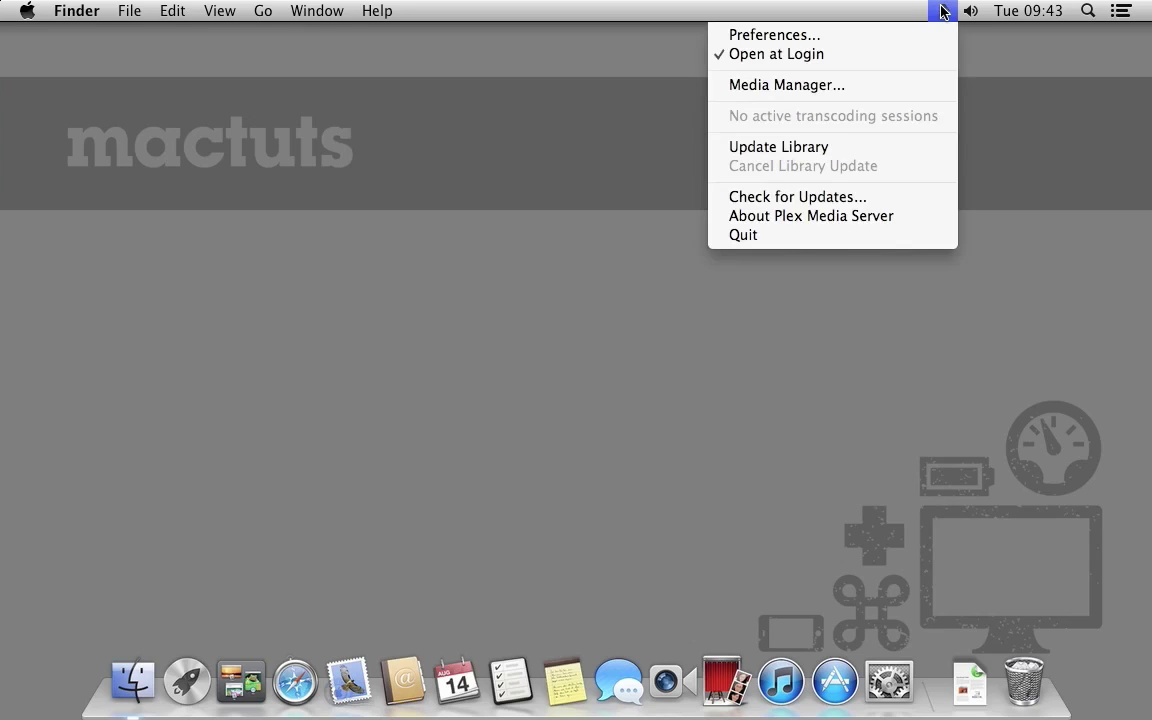
pyautogui.click(935, 84)
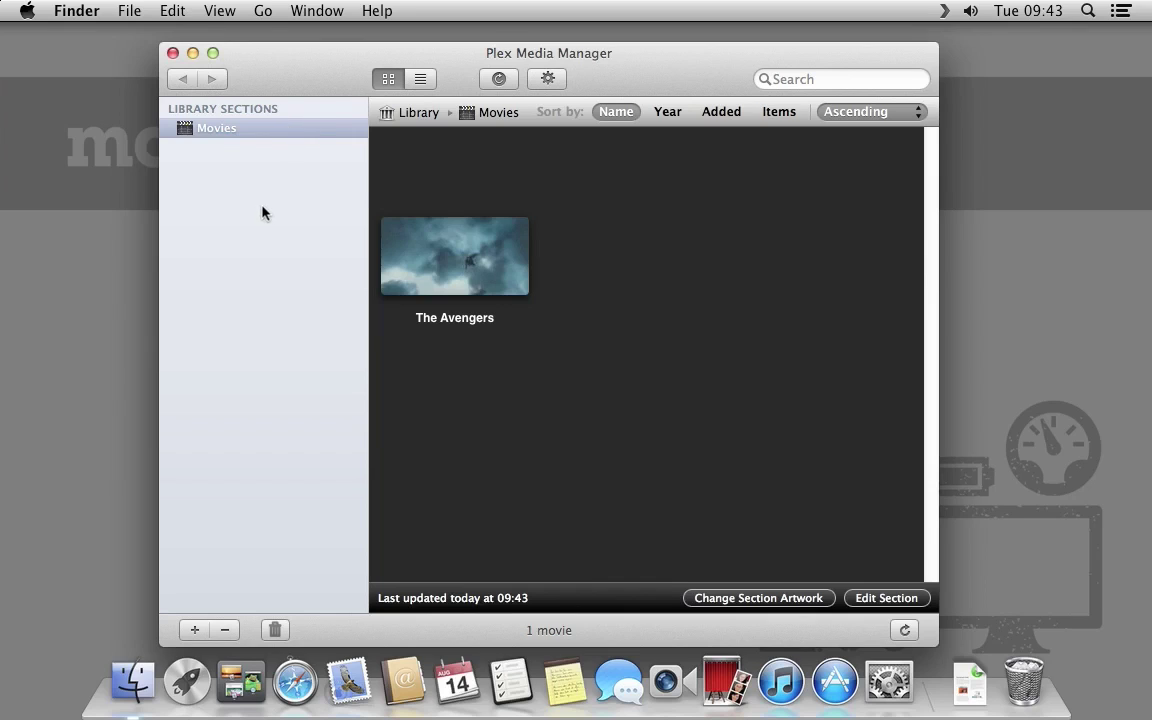
pyautogui.moveTo(297, 84); pyautogui.dragTo(142, 74)
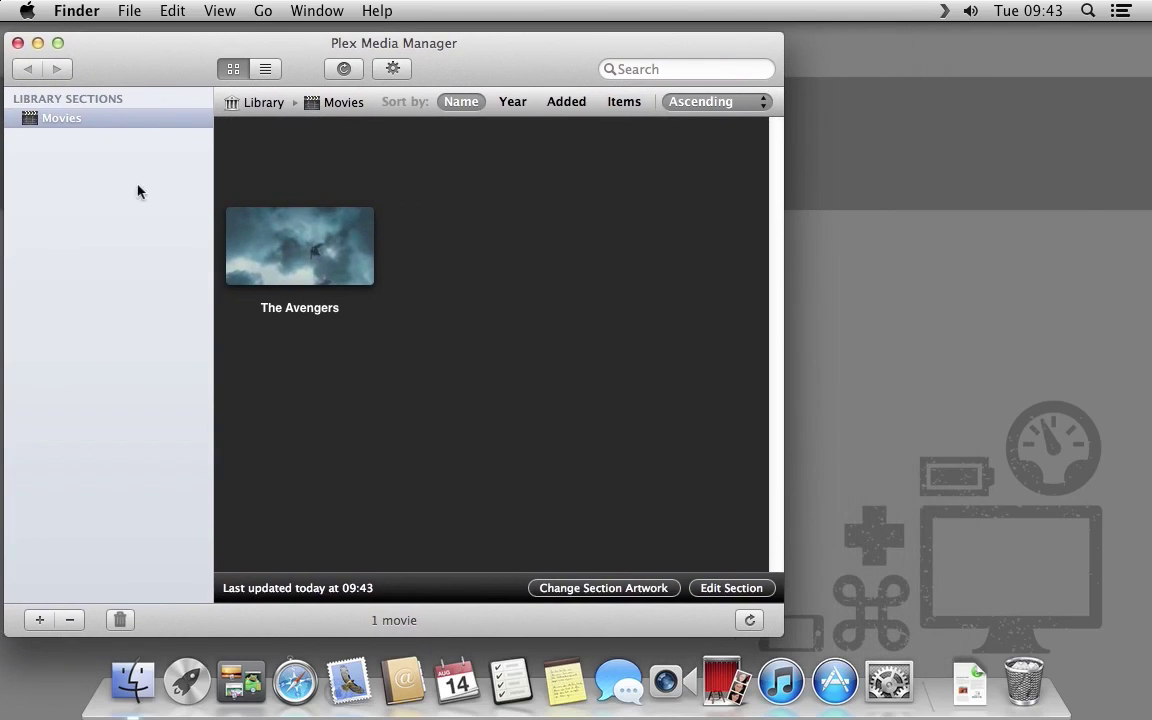
# Compare the Movies folder in Finder with the Media Manager's Movies section, and close both windows.
pyautogui.click(128, 678)
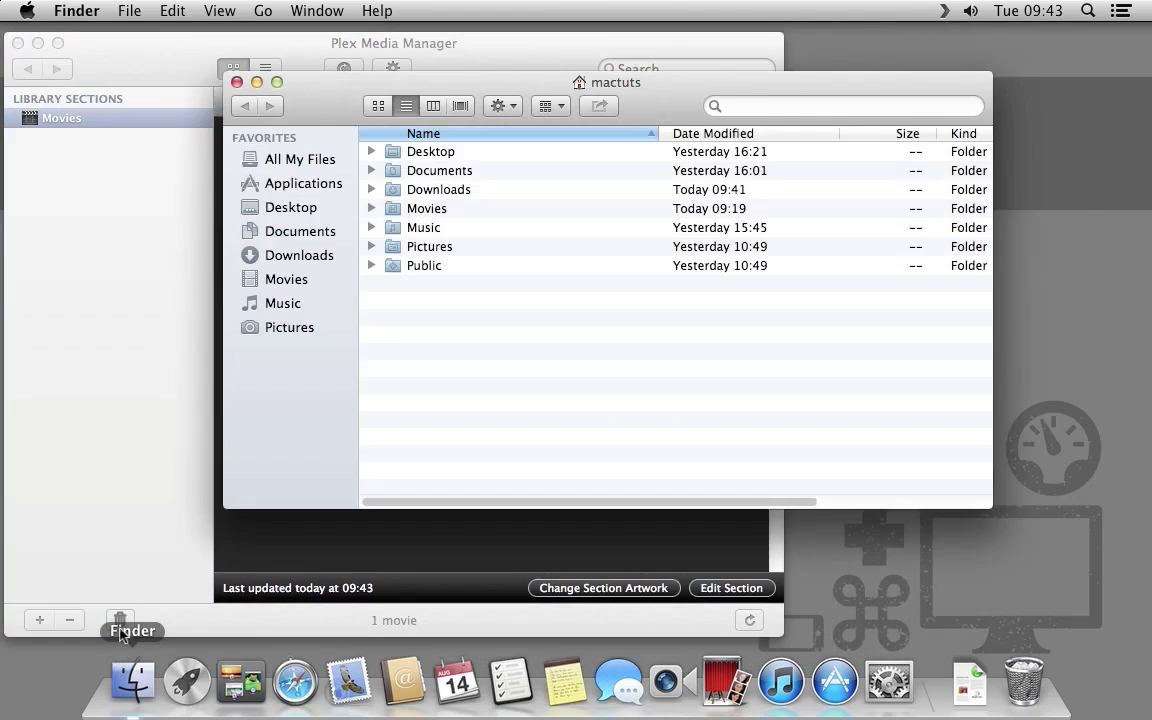
pyautogui.click(268, 283)
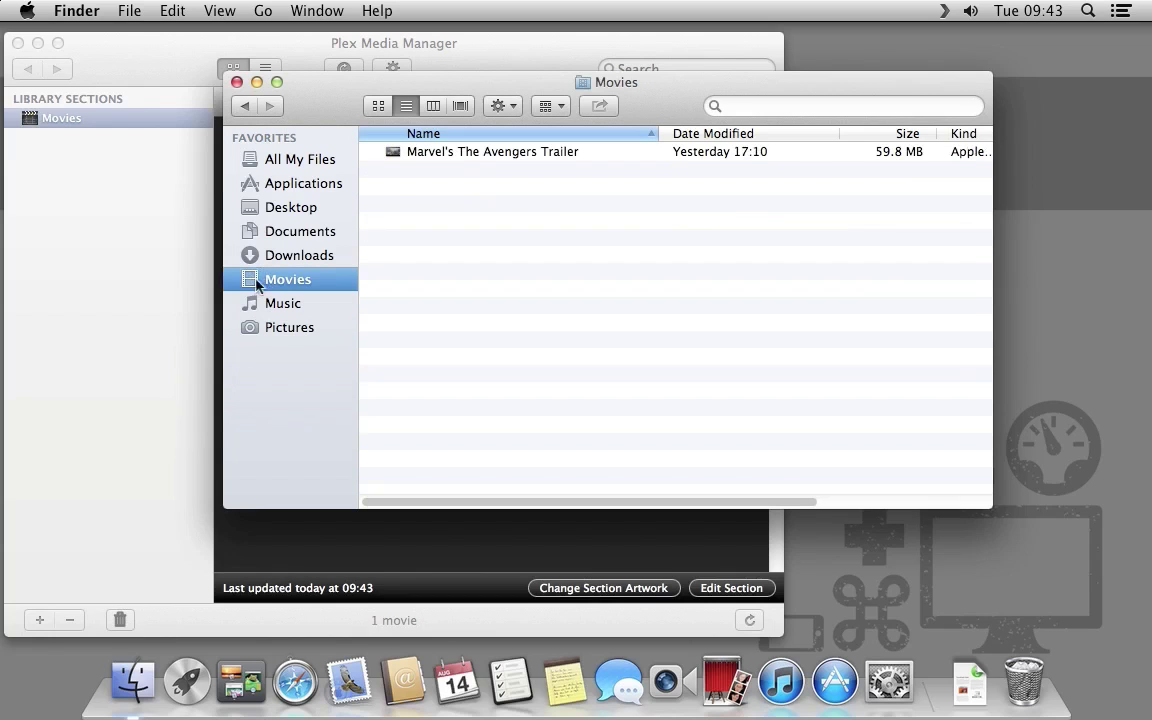
pyautogui.moveTo(309, 103); pyautogui.dragTo(466, 159)
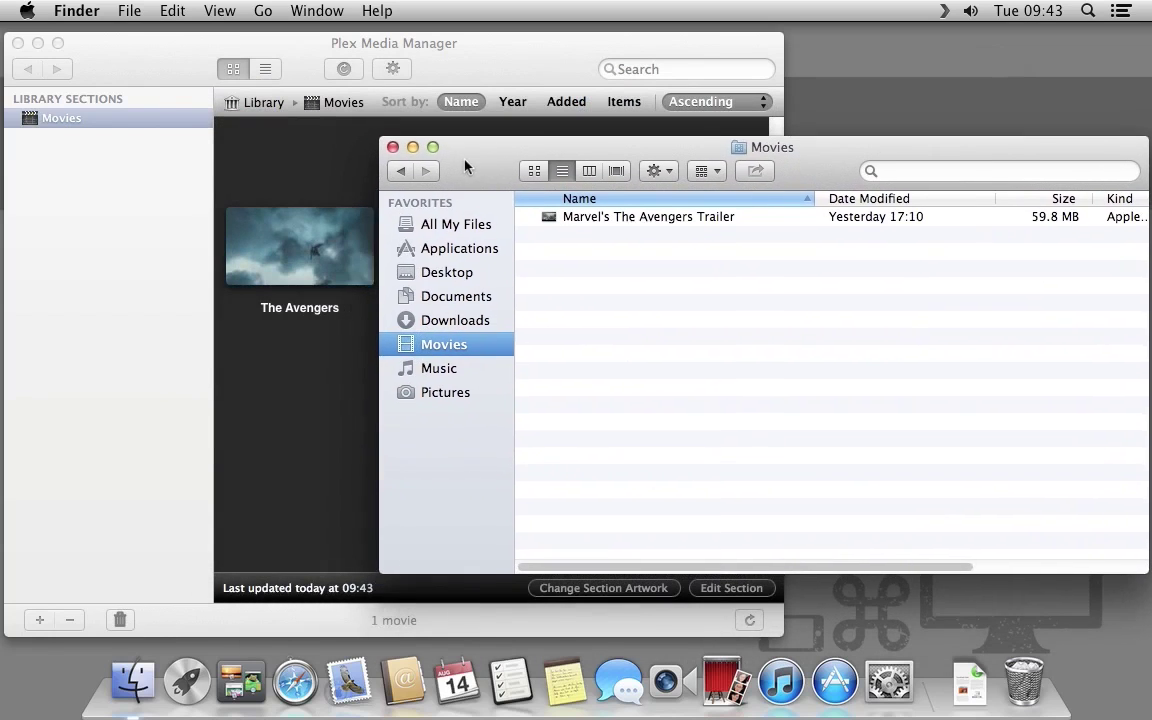
pyautogui.click(395, 147)
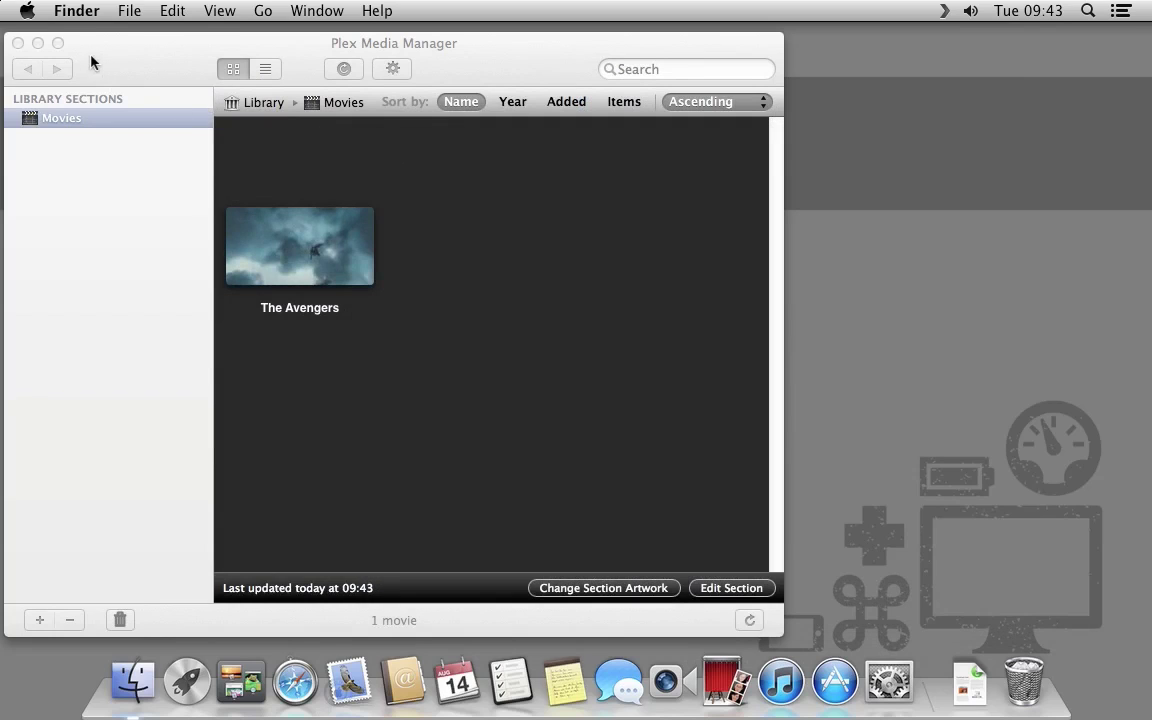
pyautogui.click(18, 43)
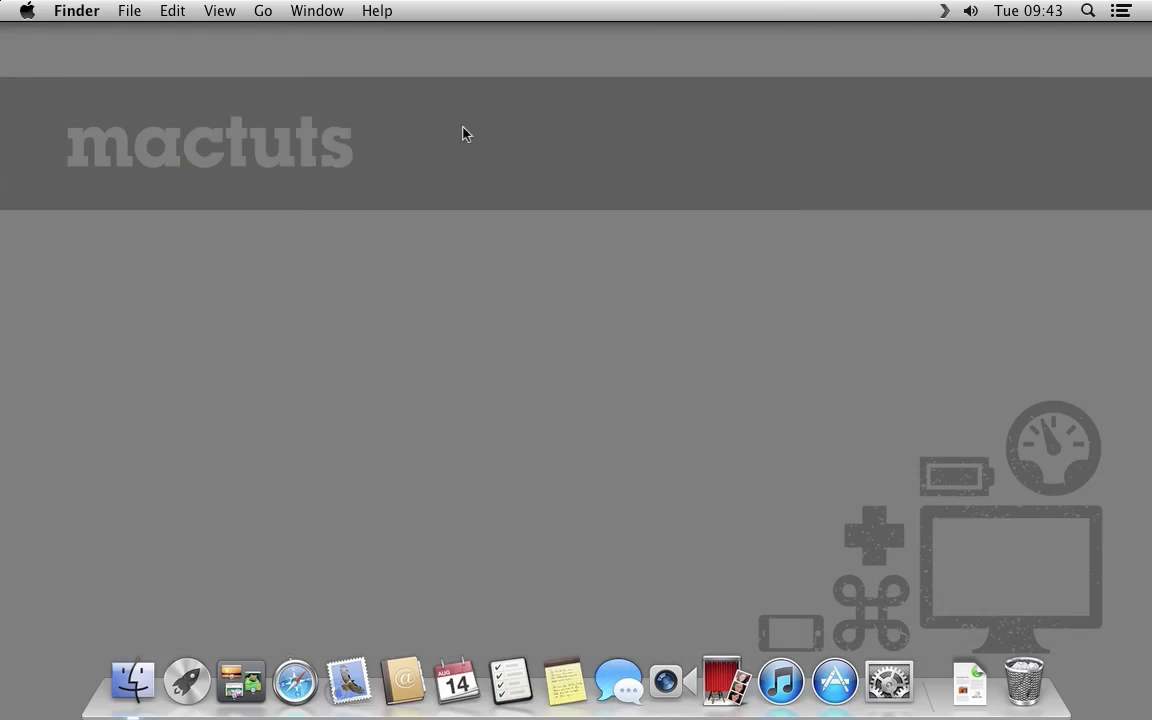
# Open the Plex Media Server preferences and turn on scheduled library updates, keeping the interval at hourly.
pyautogui.click(941, 12)
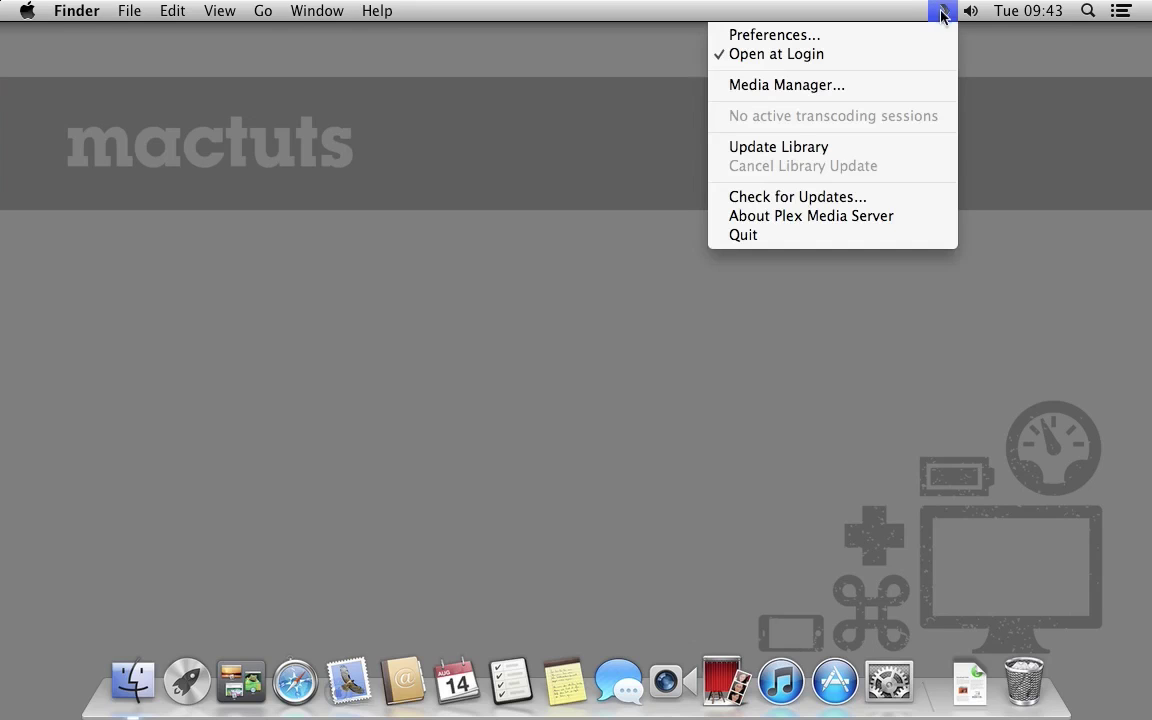
pyautogui.click(932, 40)
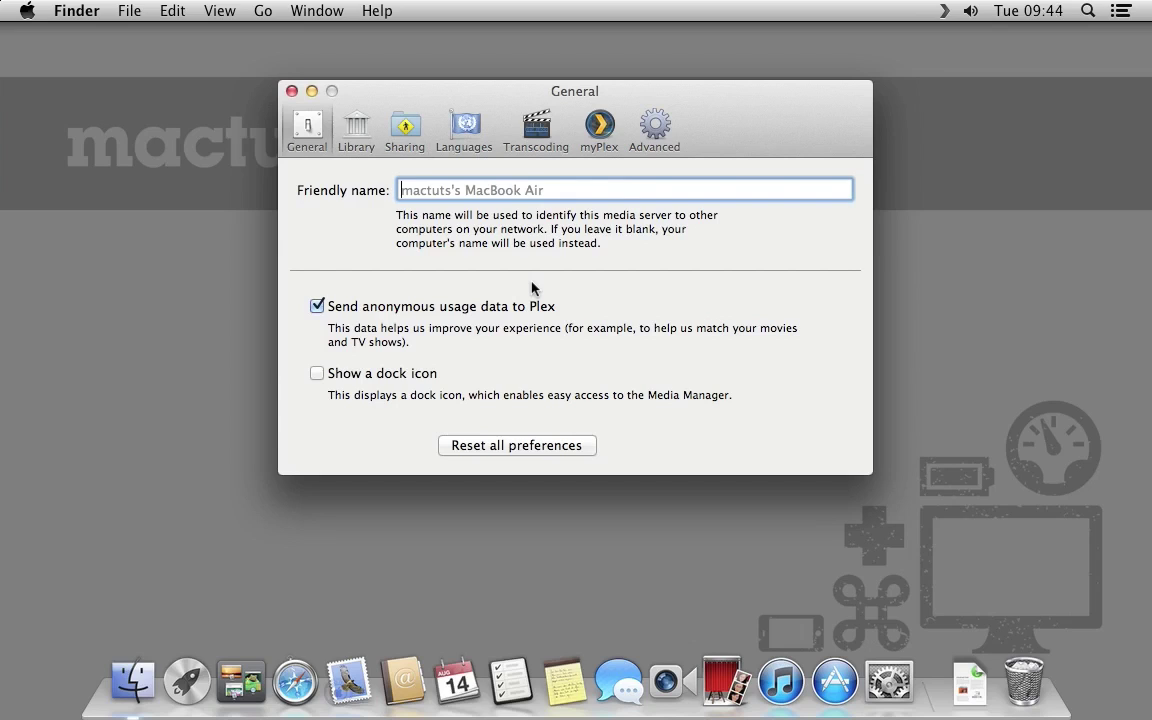
pyautogui.click(352, 137)
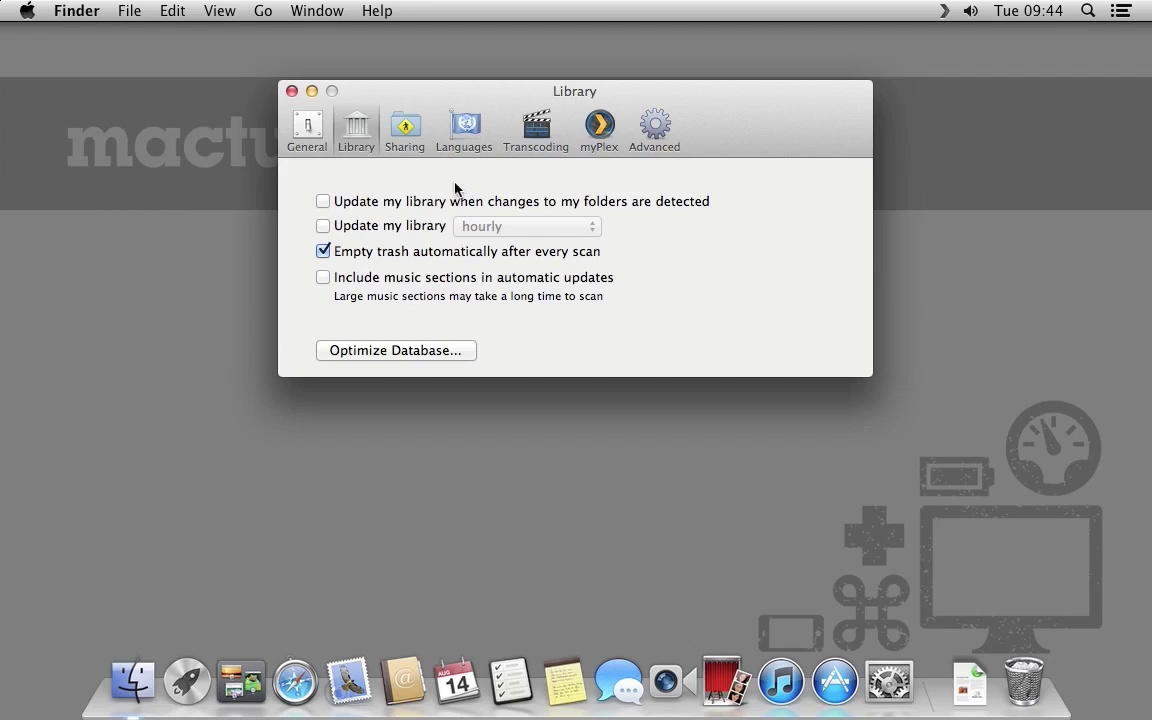
pyautogui.click(376, 229)
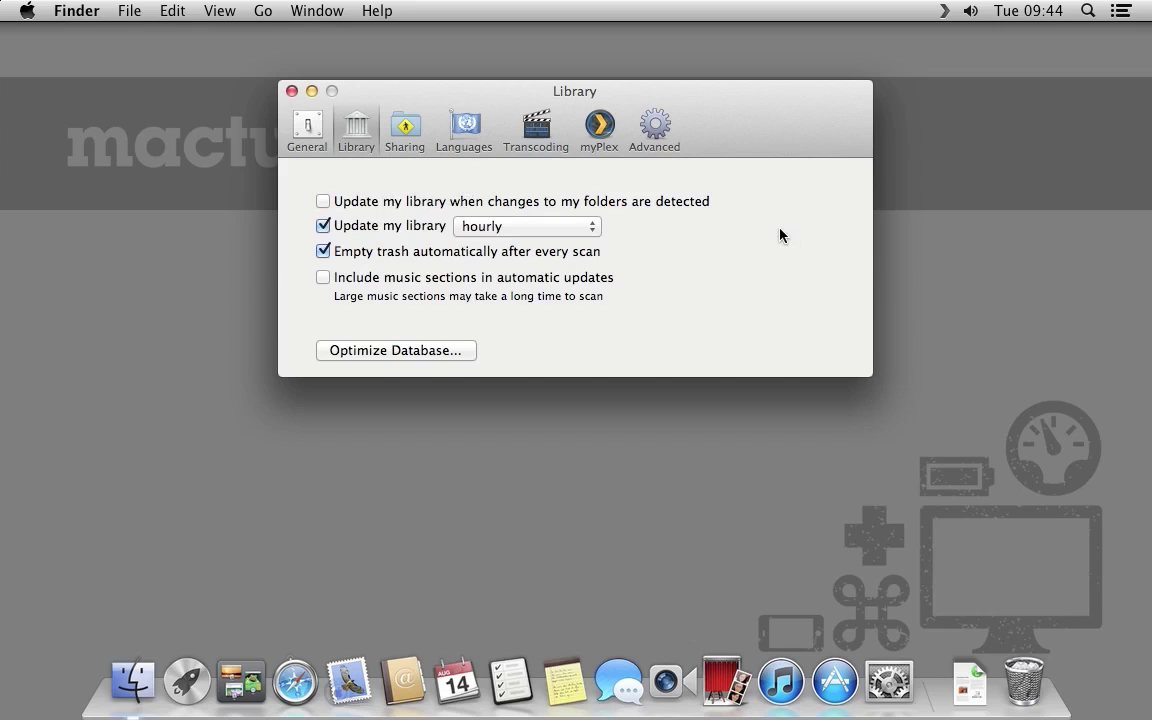
pyautogui.click(592, 227)
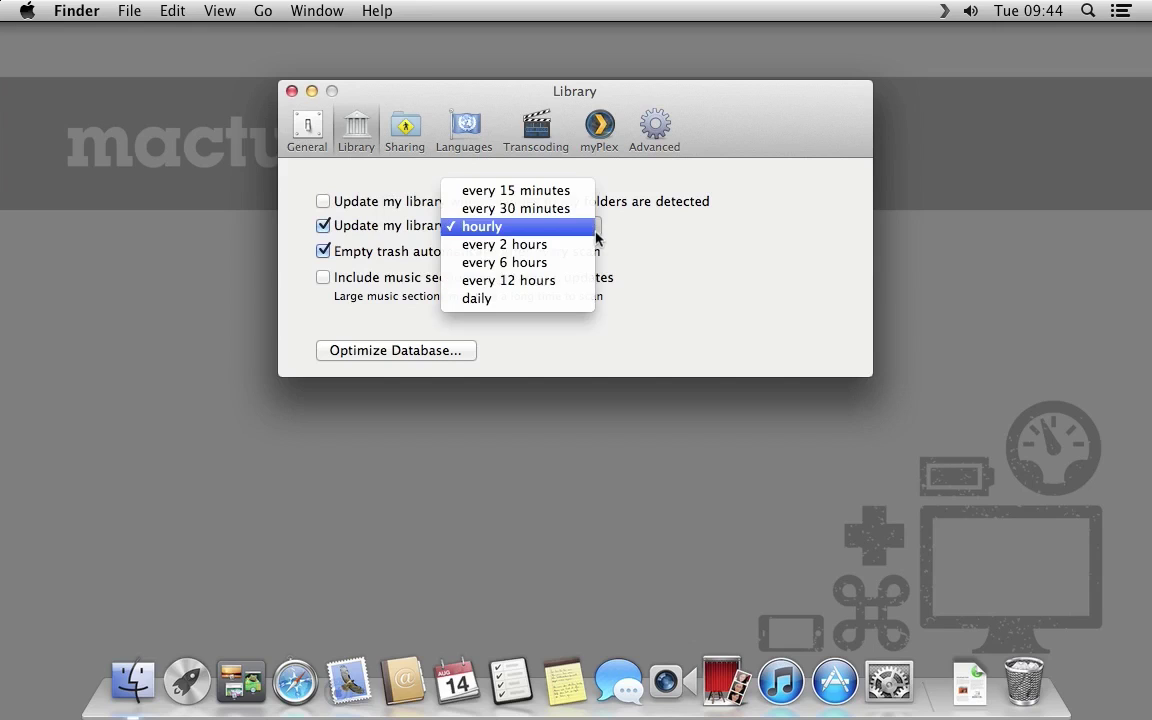
pyautogui.click(725, 246)
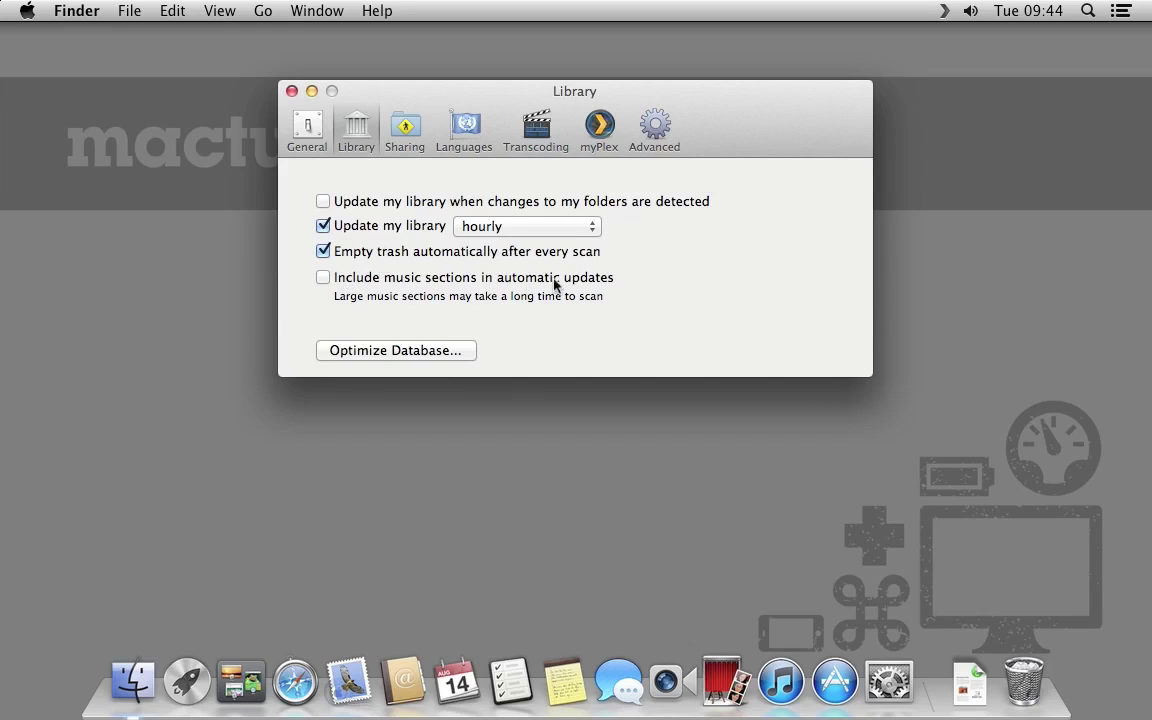
# Review the Sharing, Languages, Transcoding, myPlex and Advanced preferences, and return to the General preferences.
pyautogui.click(418, 145)
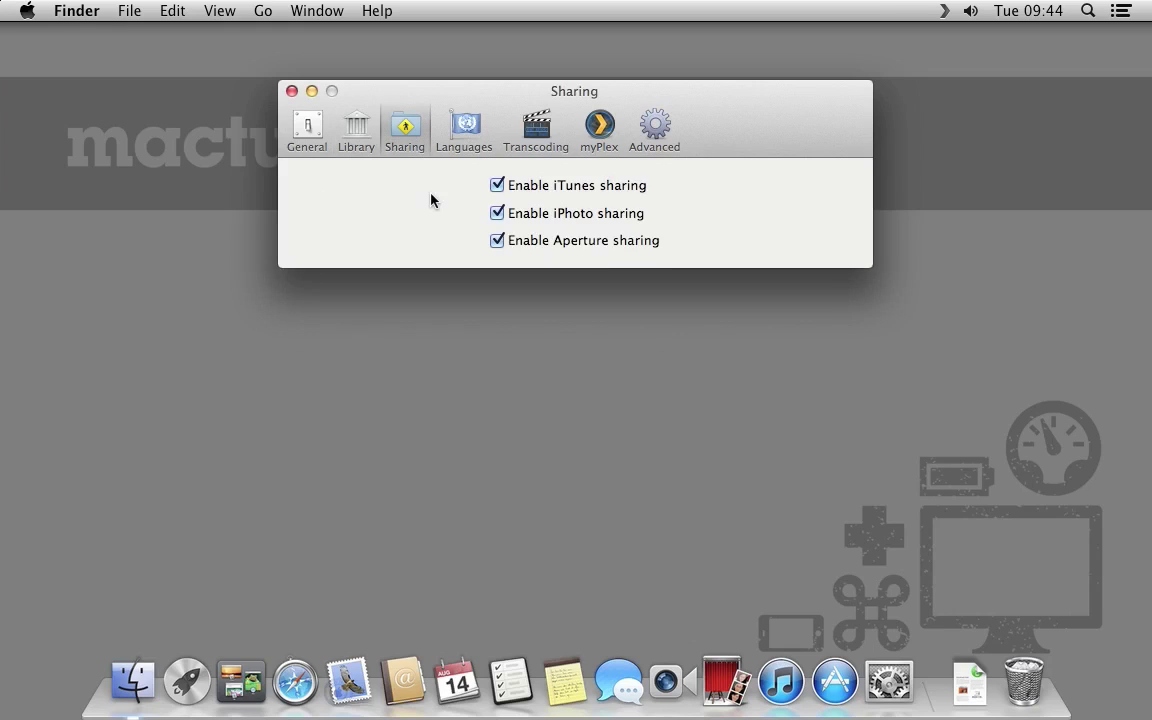
pyautogui.click(465, 140)
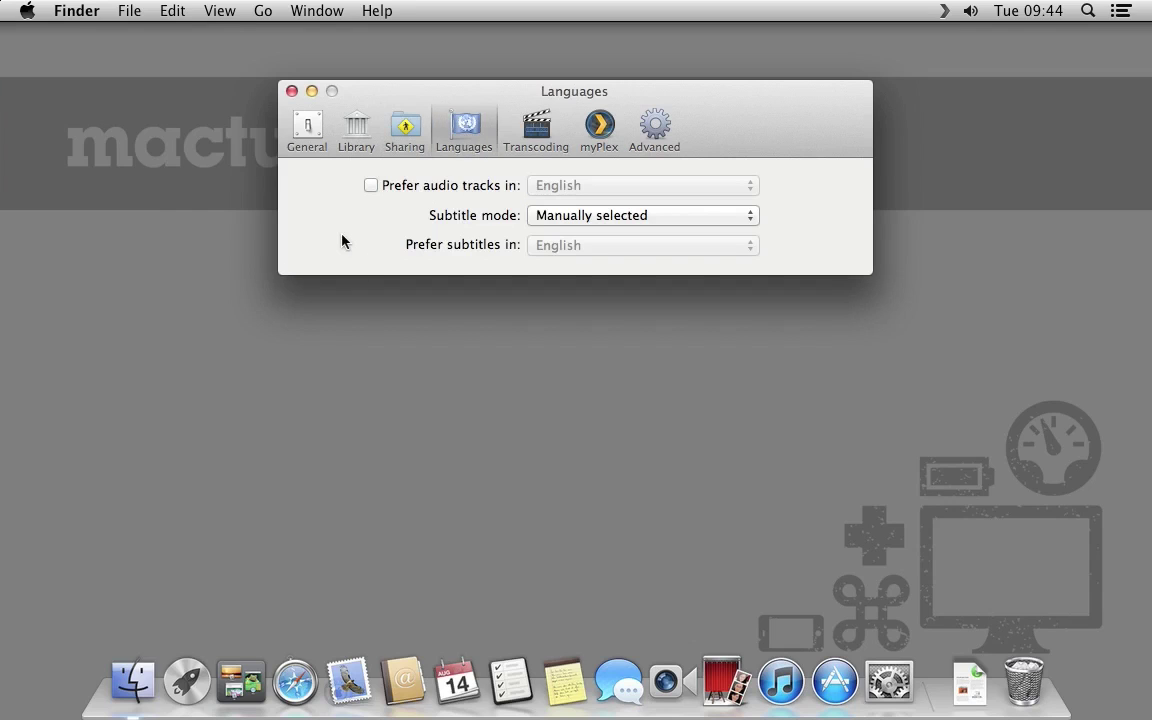
pyautogui.click(520, 128)
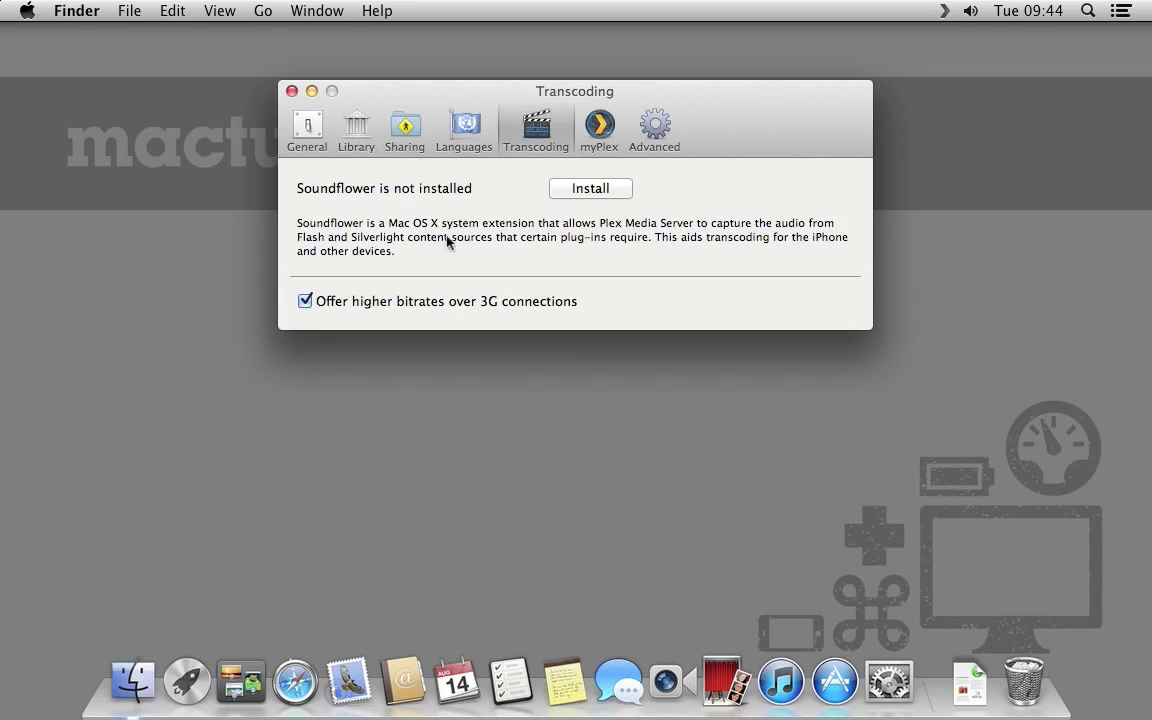
pyautogui.click(599, 127)
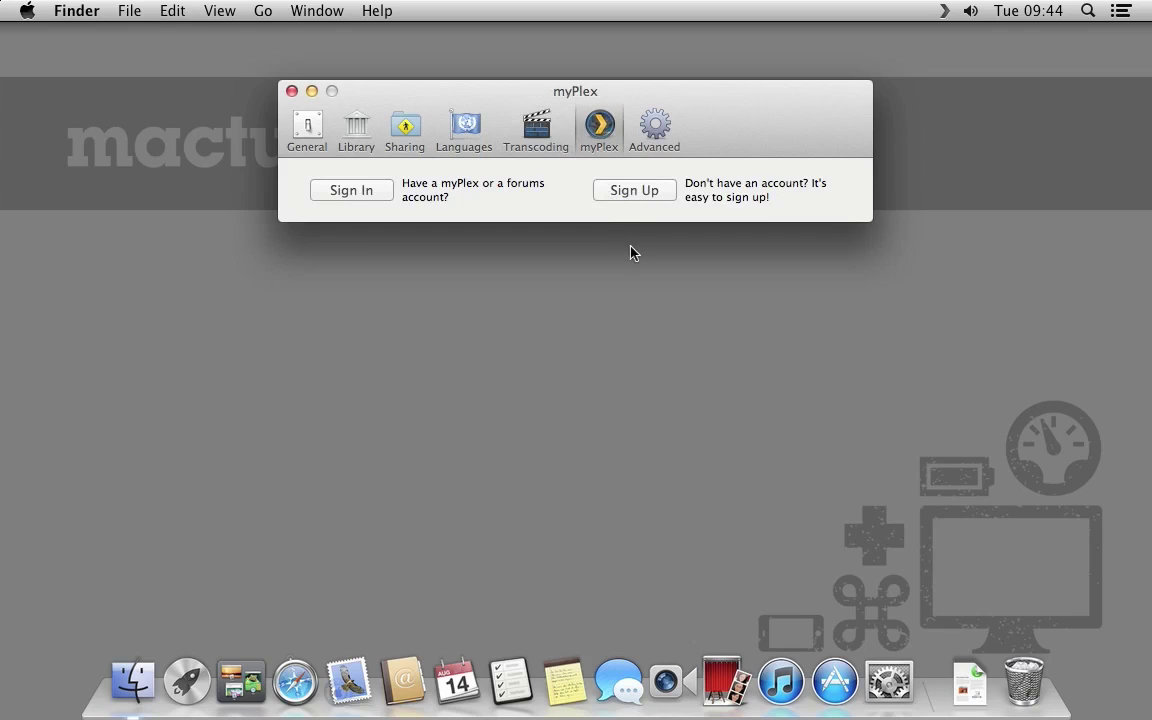
pyautogui.click(654, 127)
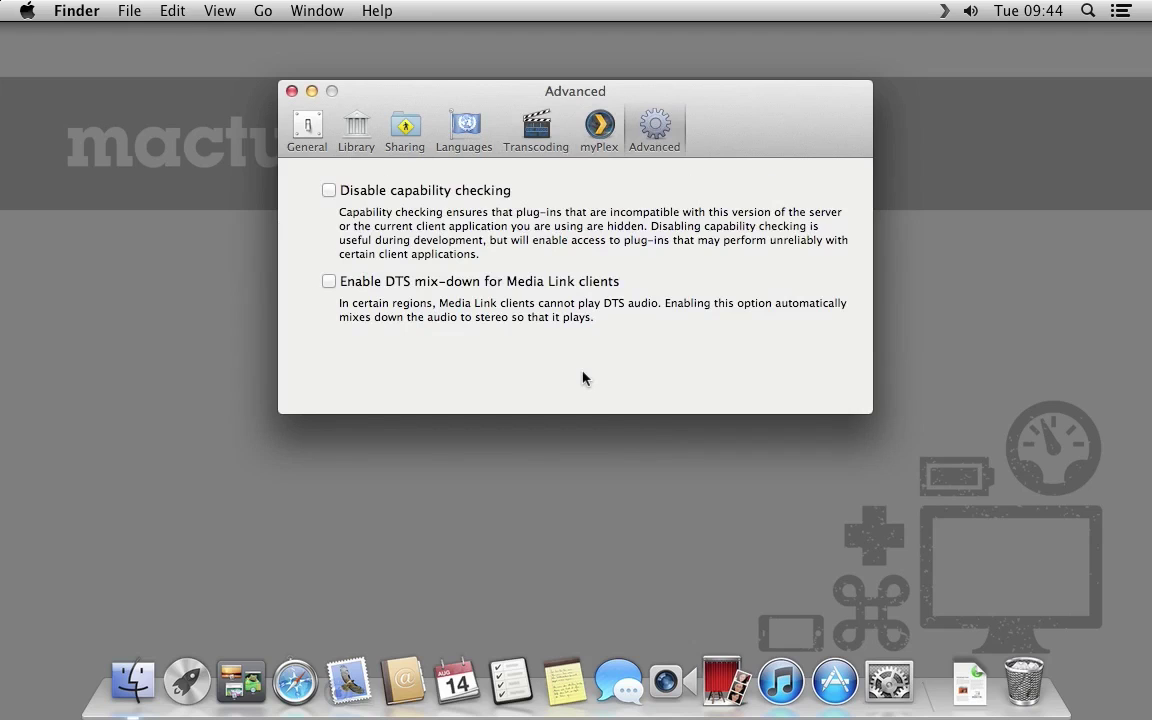
pyautogui.click(316, 149)
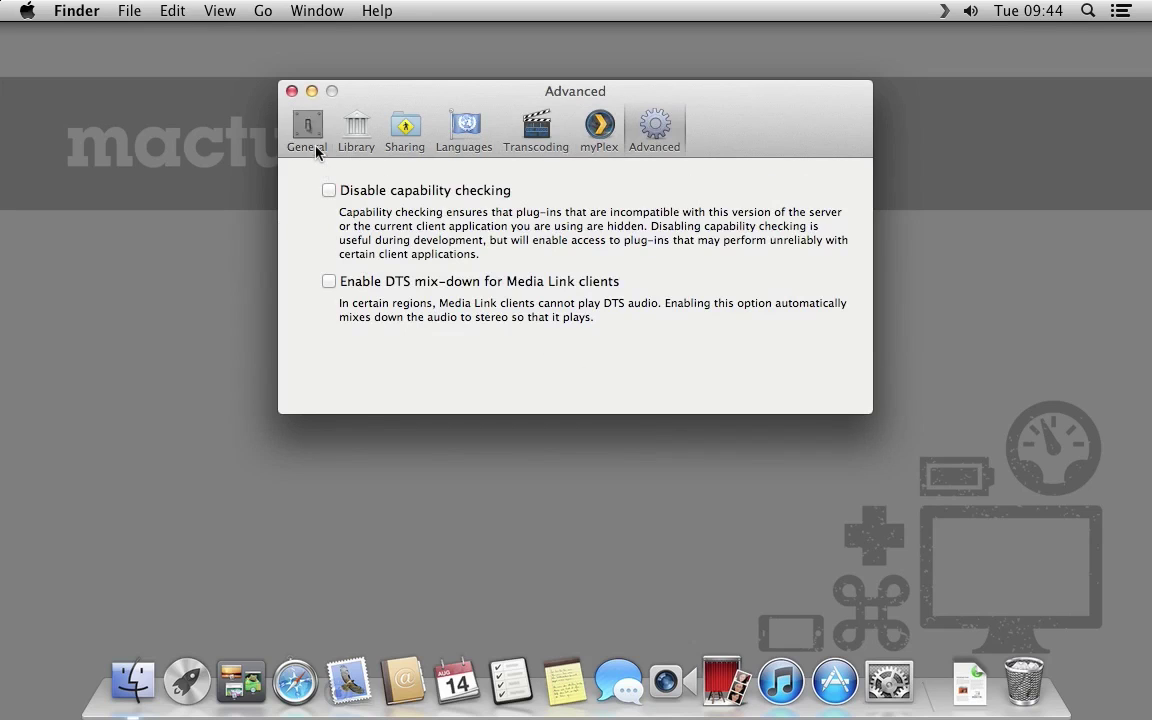